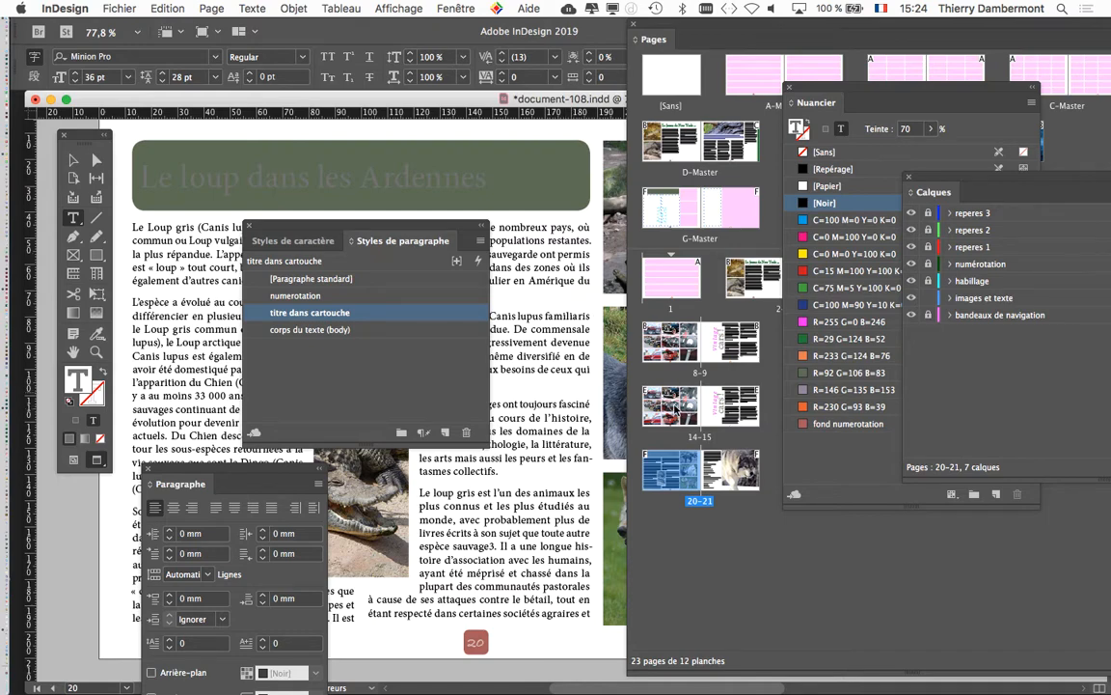
Step: Change all four corners of the title frame on page 22 from rounded to square
click(743, 544)
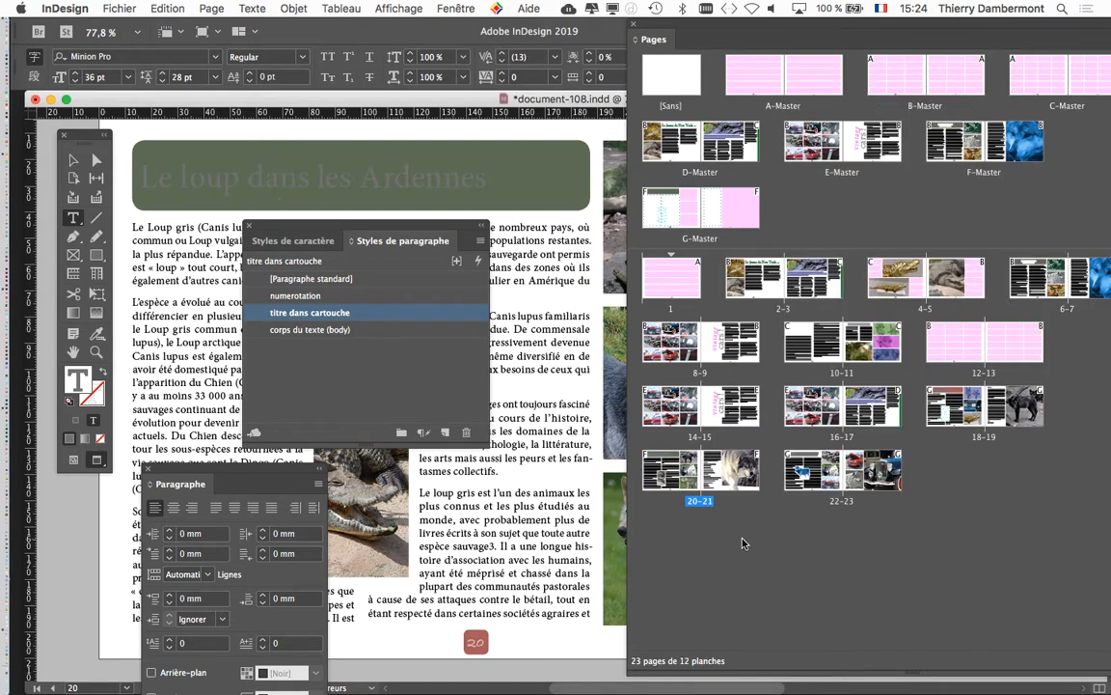
double_click(842, 470)
click(74, 159)
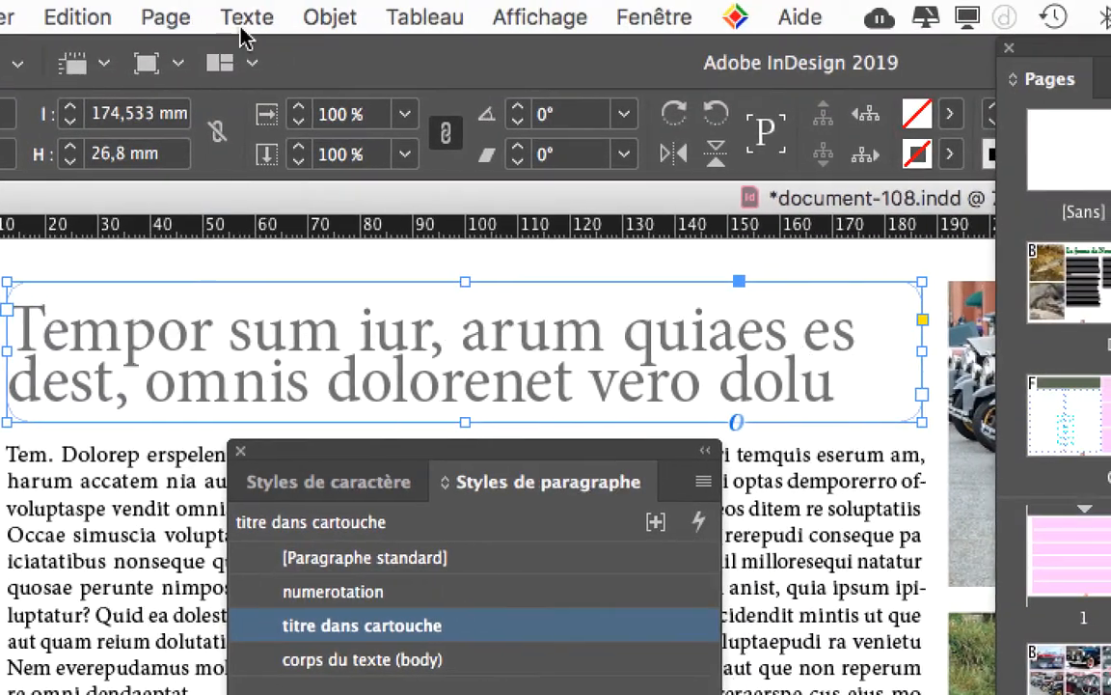
click(237, 17)
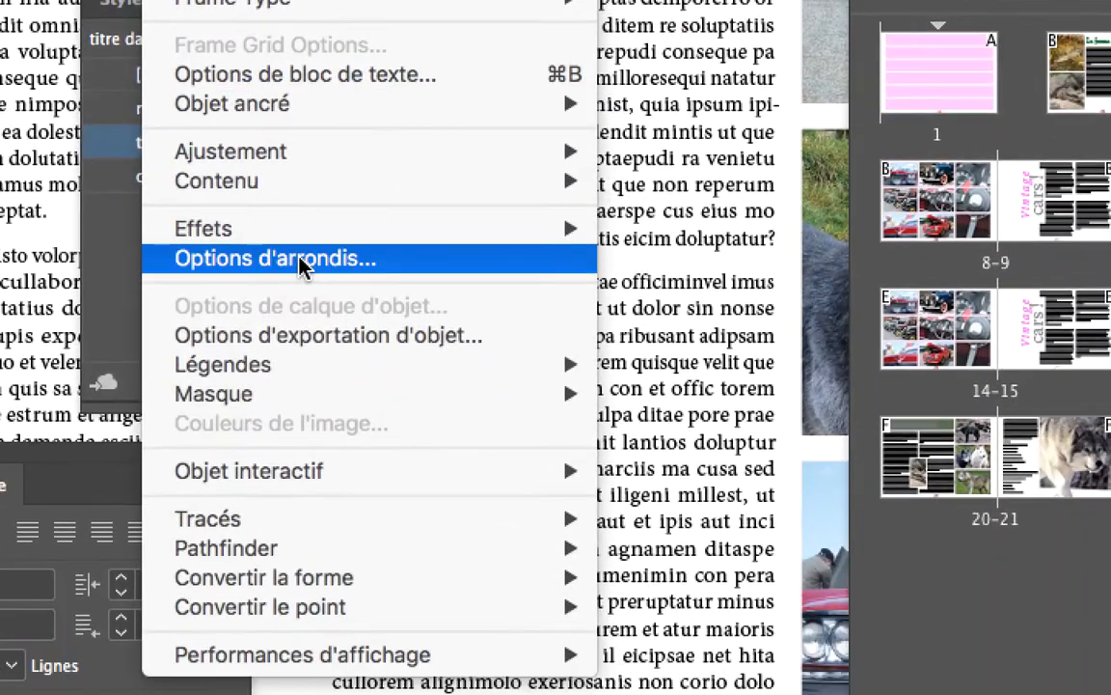
click(302, 266)
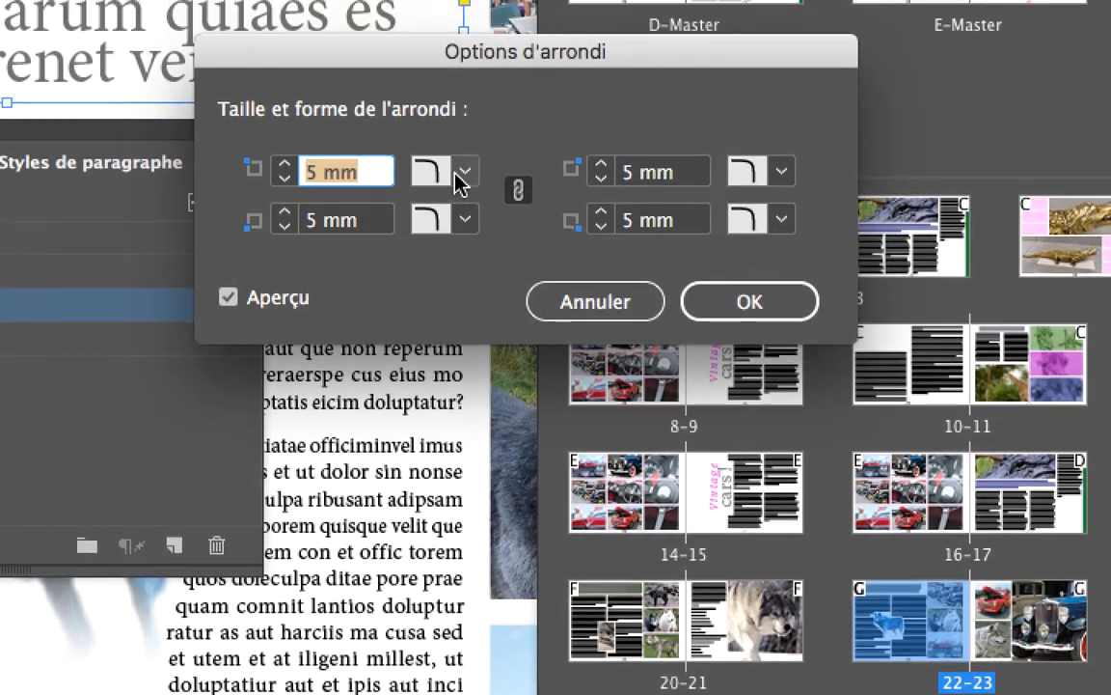
click(472, 137)
click(463, 188)
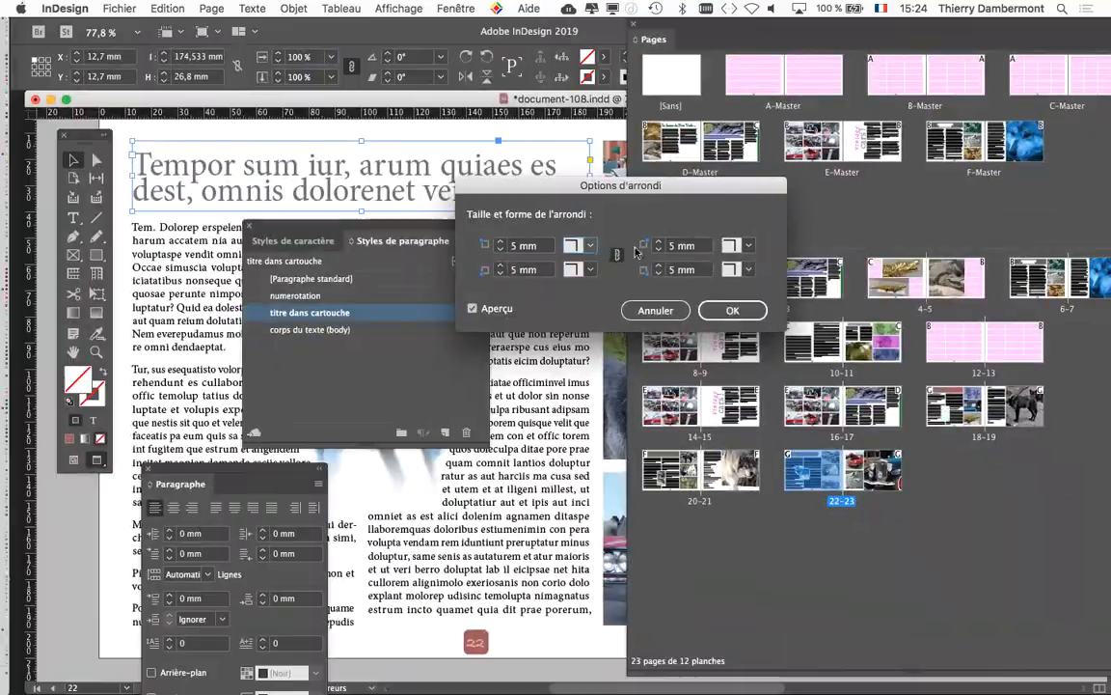
key(Return)
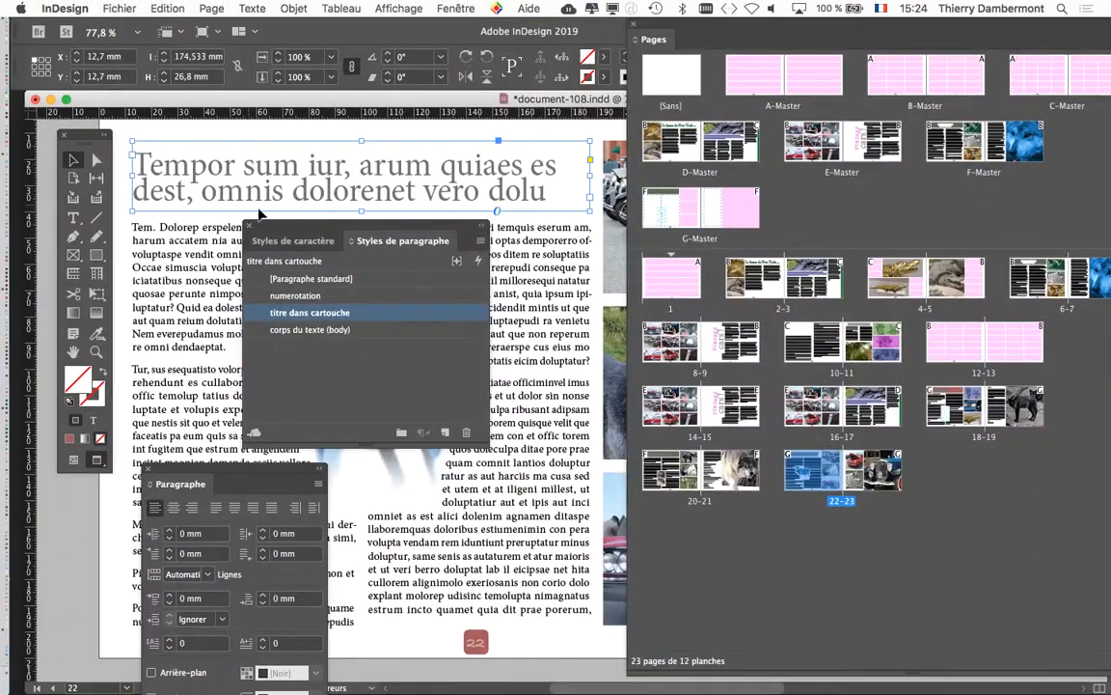
Step: Compare the title banners at the start of pages 18, 20 and 6
drag(280, 227, 227, 229)
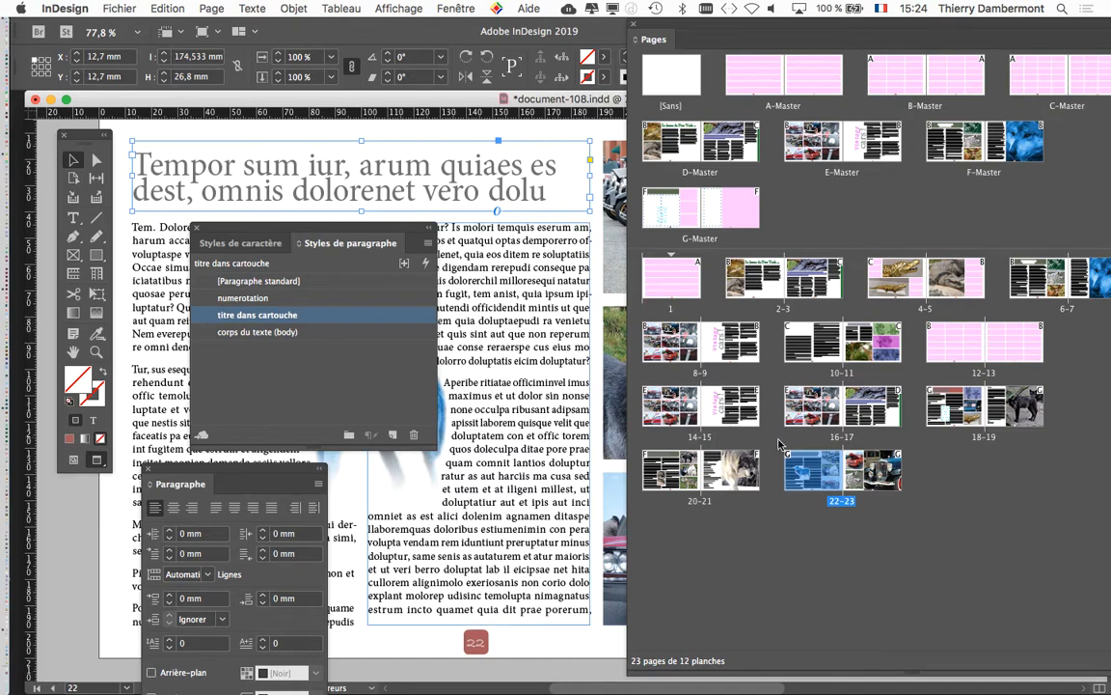
double_click(984, 405)
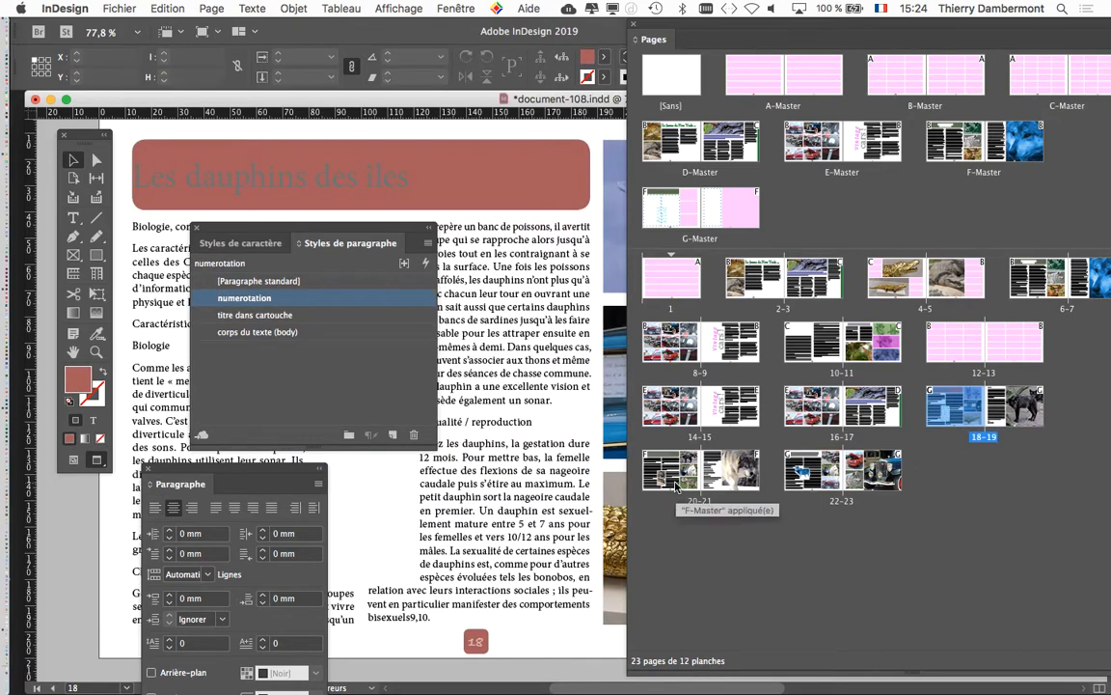
double_click(677, 485)
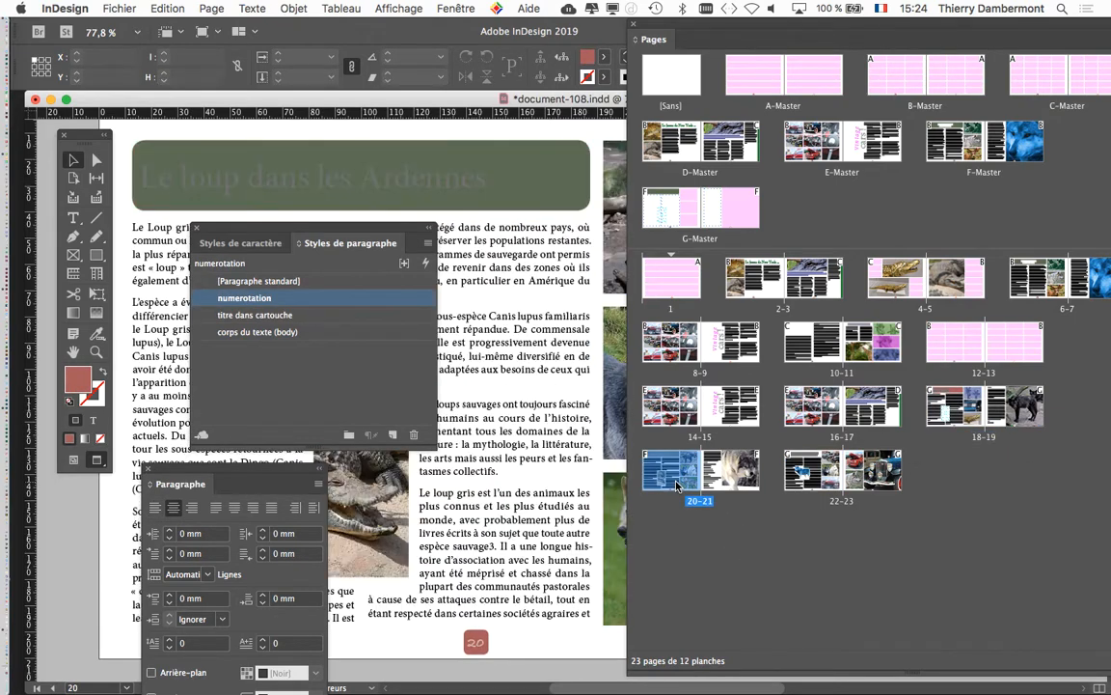
click(216, 201)
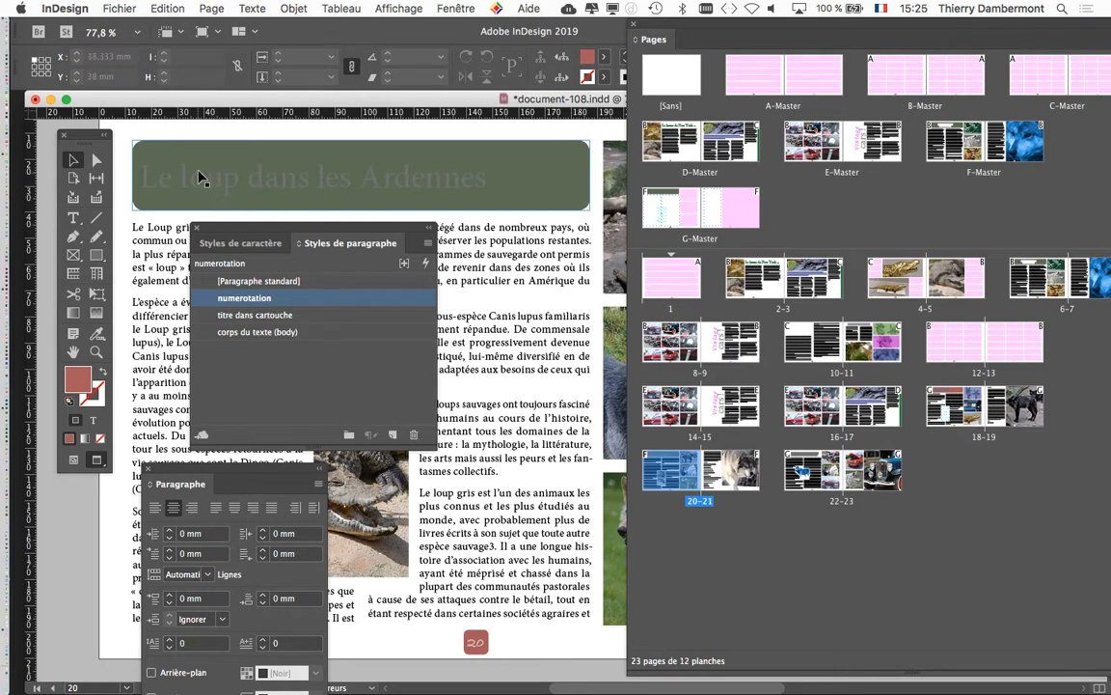
click(188, 162)
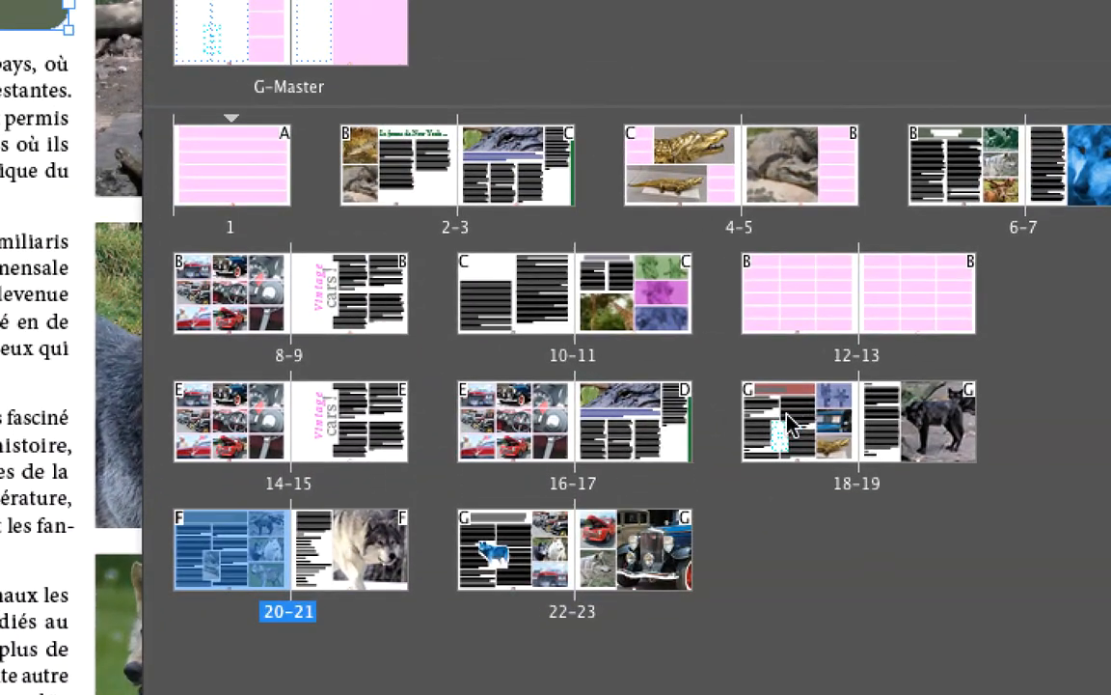
double_click(1061, 444)
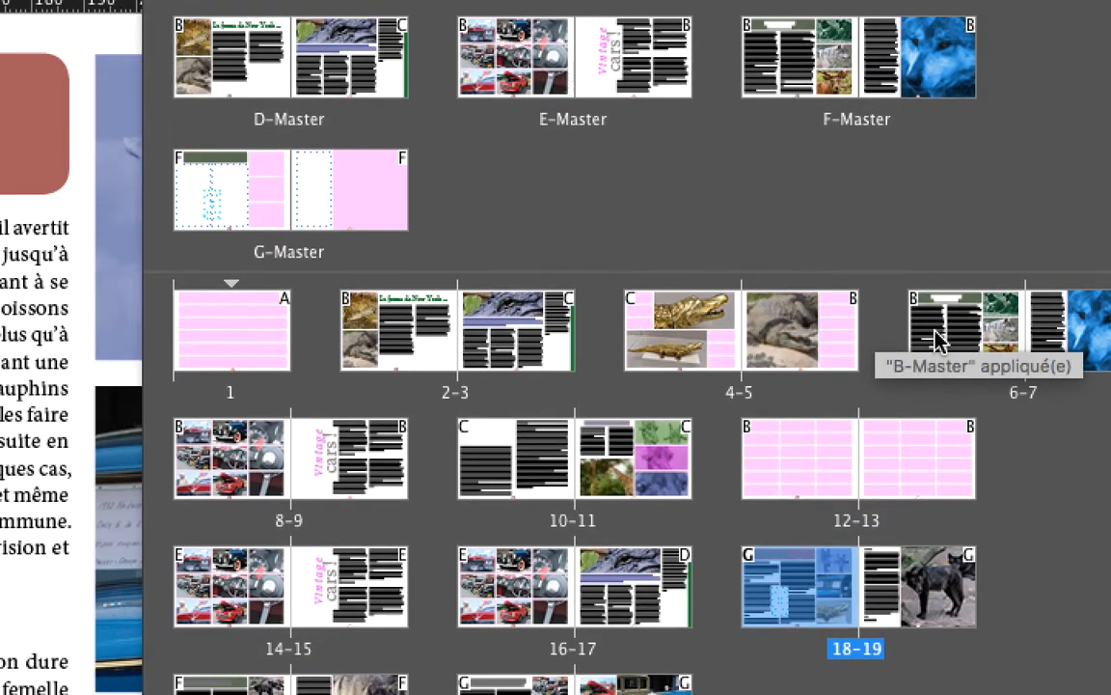
click(934, 176)
double_click(934, 340)
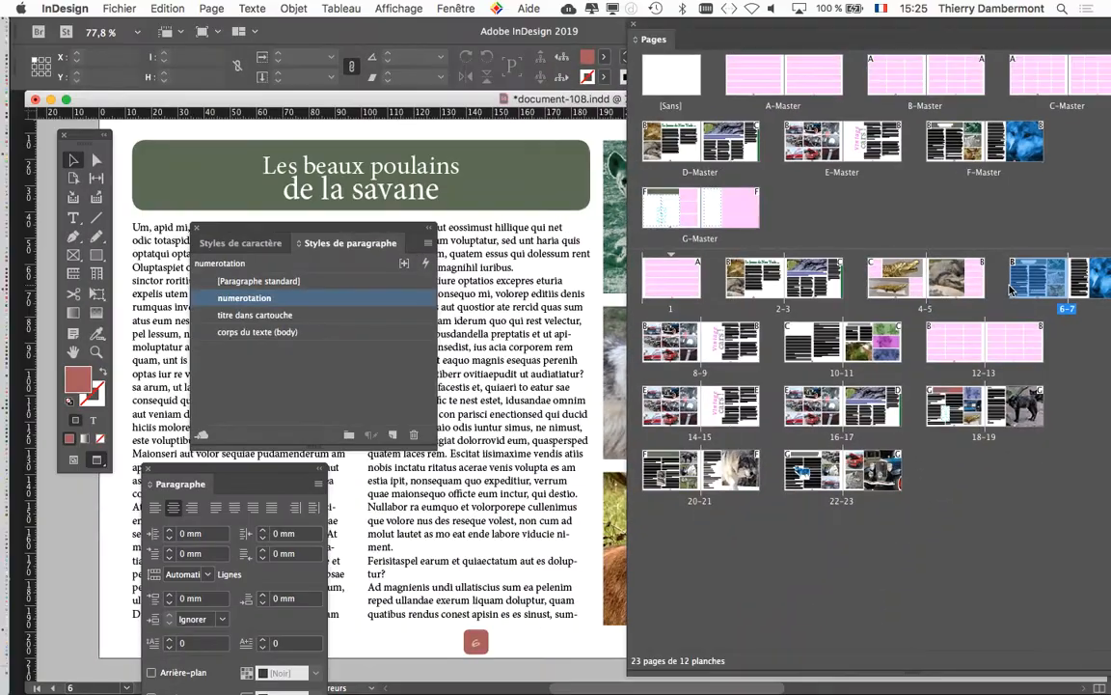
Step: Select the title frame on page 22 and display the object styles beside the paragraph styles
double_click(830, 487)
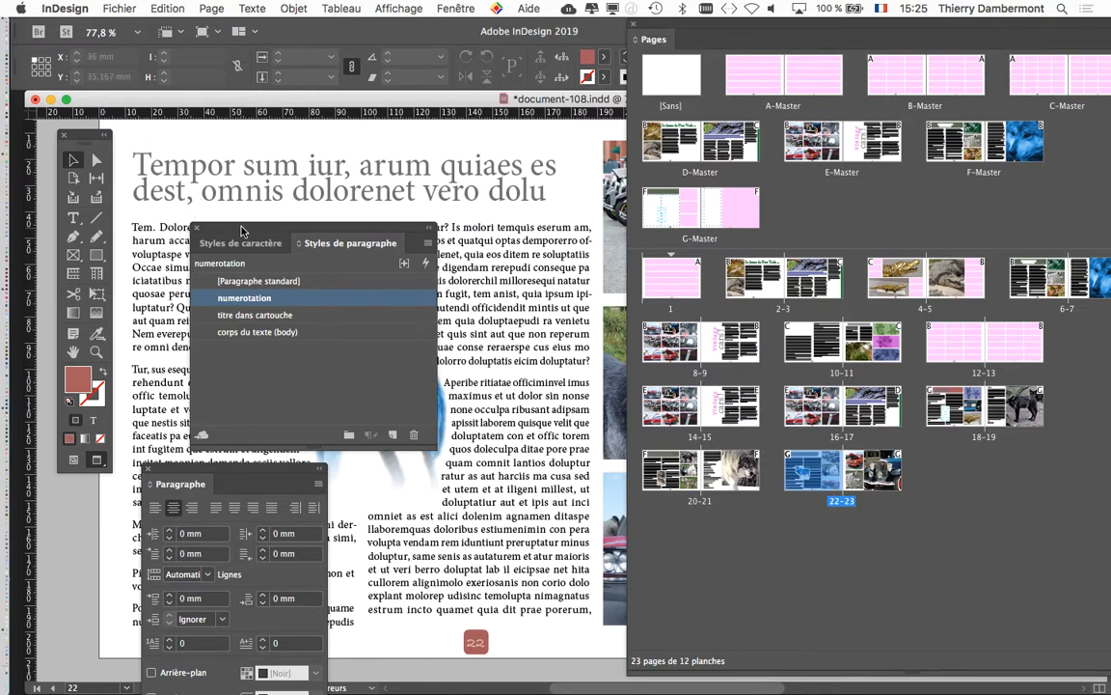
drag(227, 200, 365, 317)
click(226, 186)
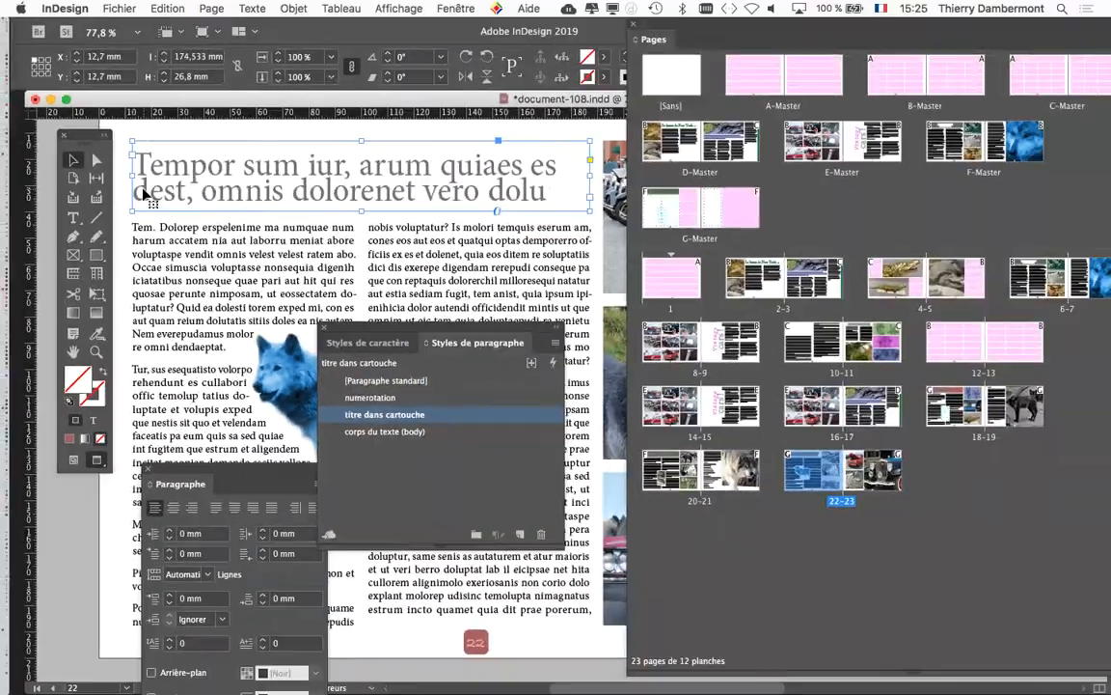
click(455, 9)
mouse_move(617, 359)
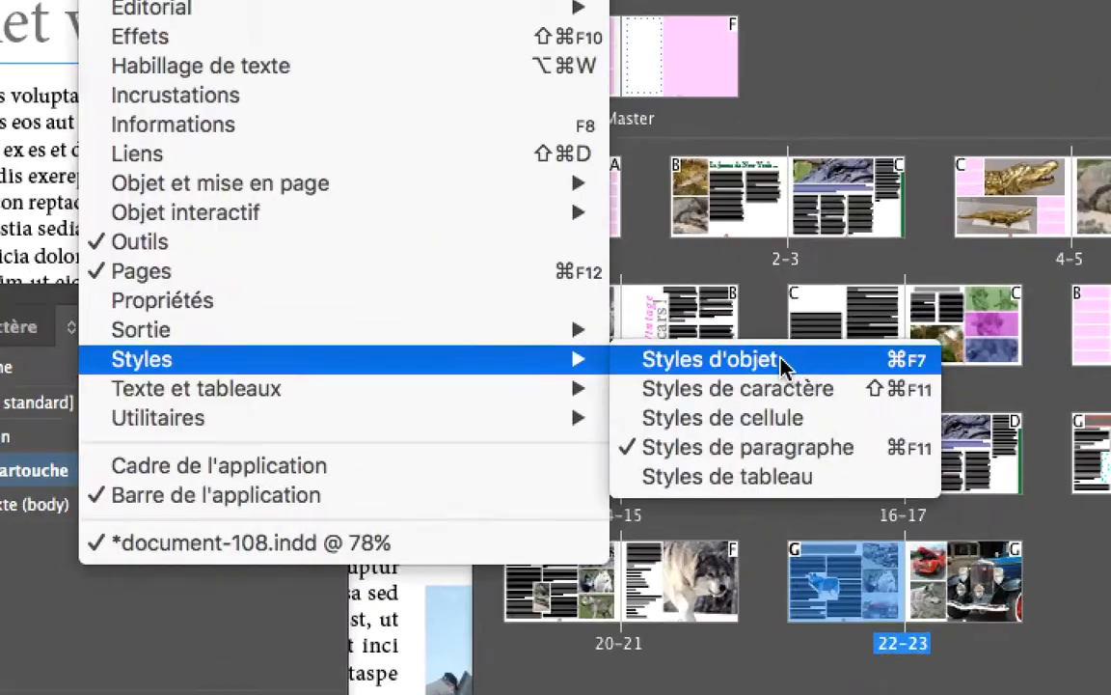
click(783, 362)
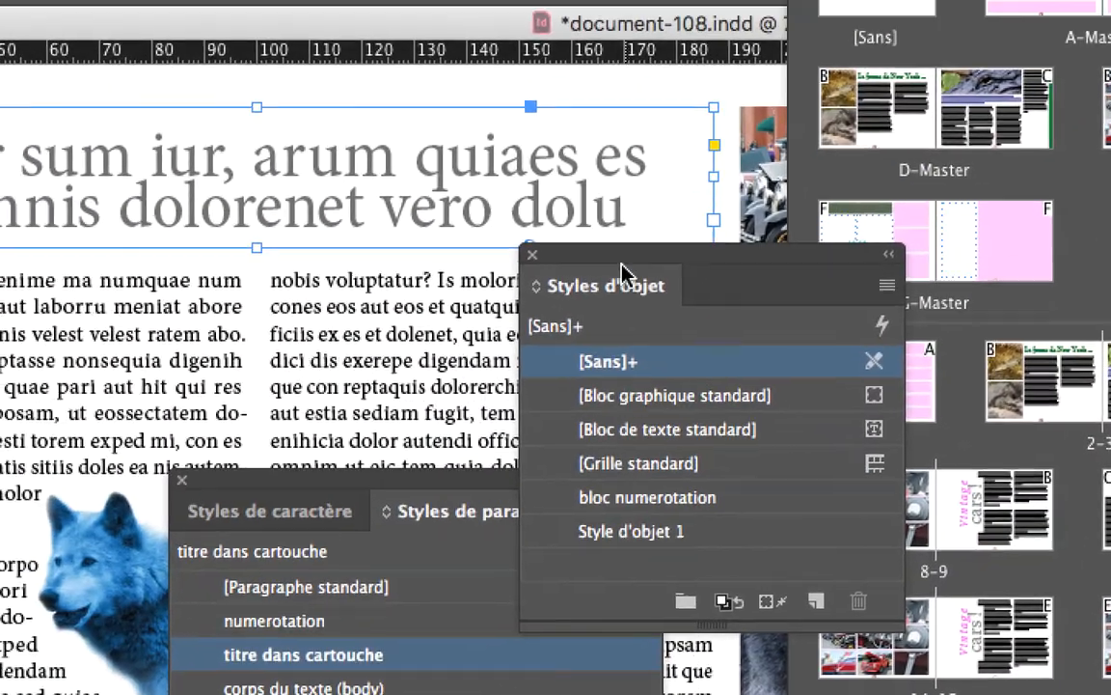
drag(298, 66, 1, 100)
drag(500, 276, 372, 276)
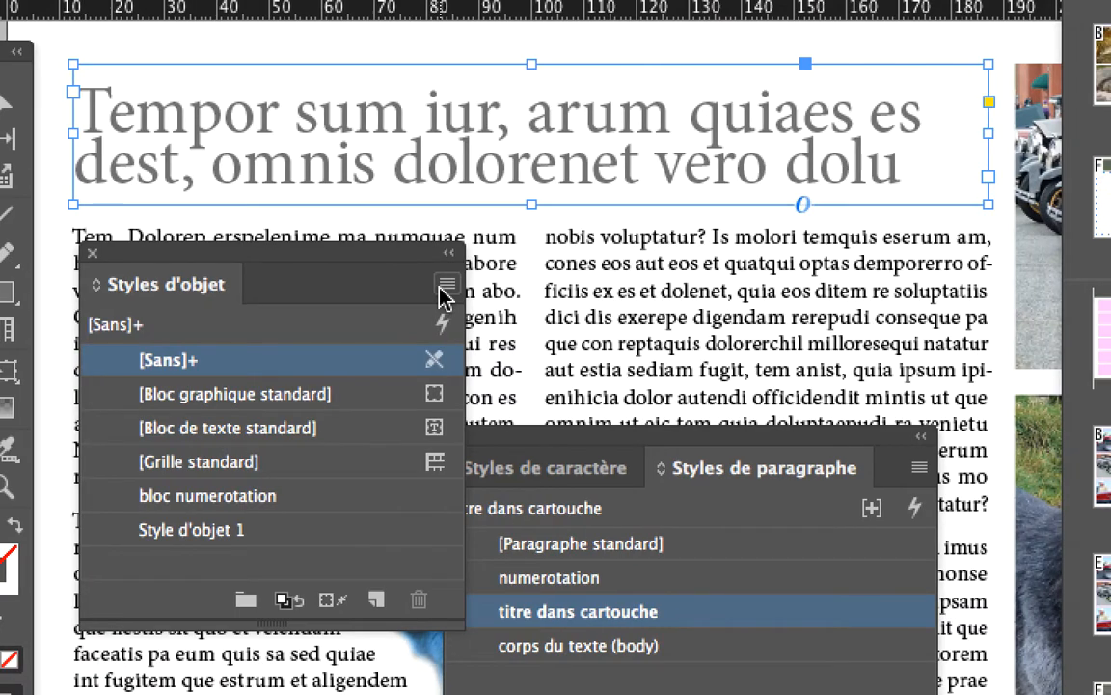
Step: Create an object style "titre en début de page" from the selected title frame, including the paragraph style "titre dans cartouche"
click(447, 285)
click(453, 298)
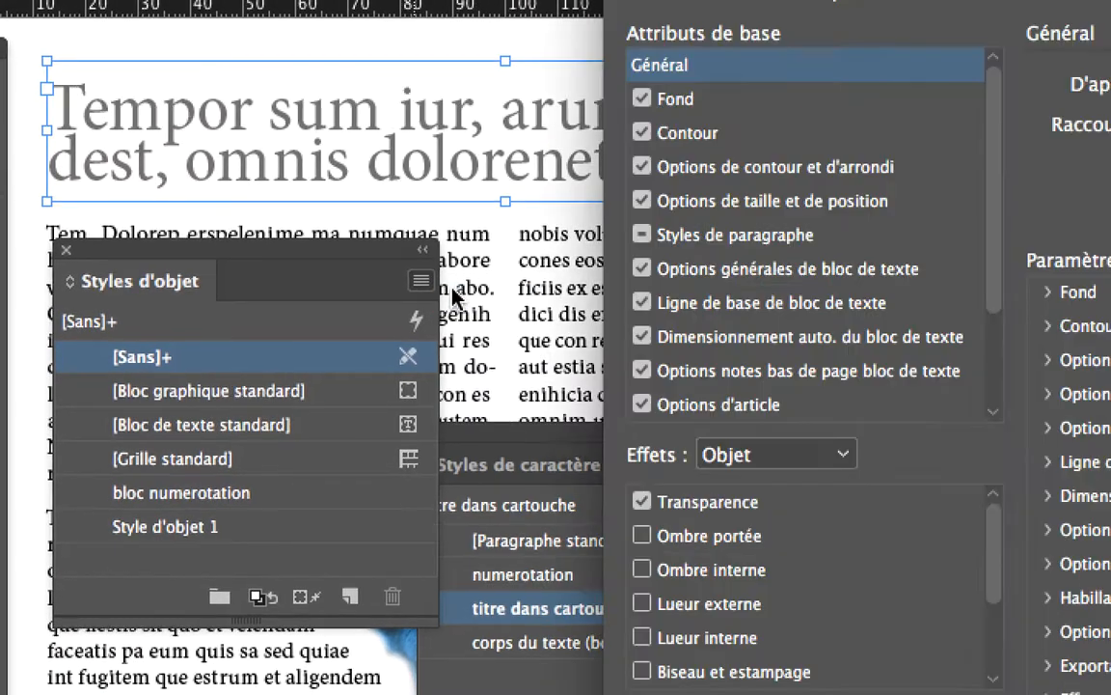
text(titre en d)
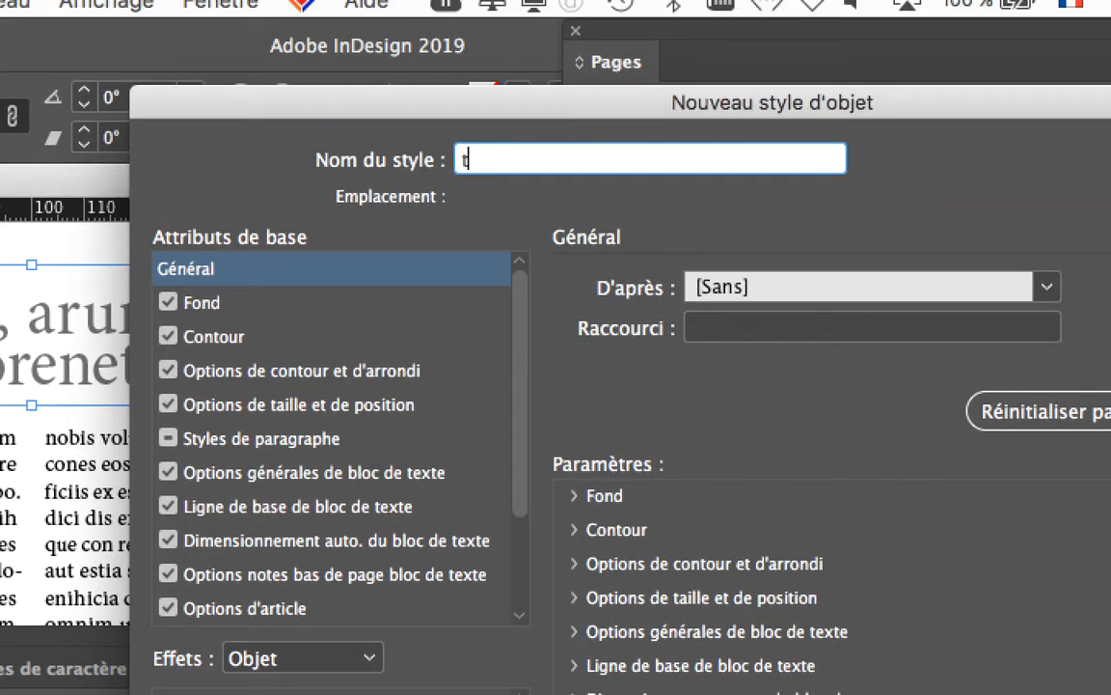
text(ébut de page)
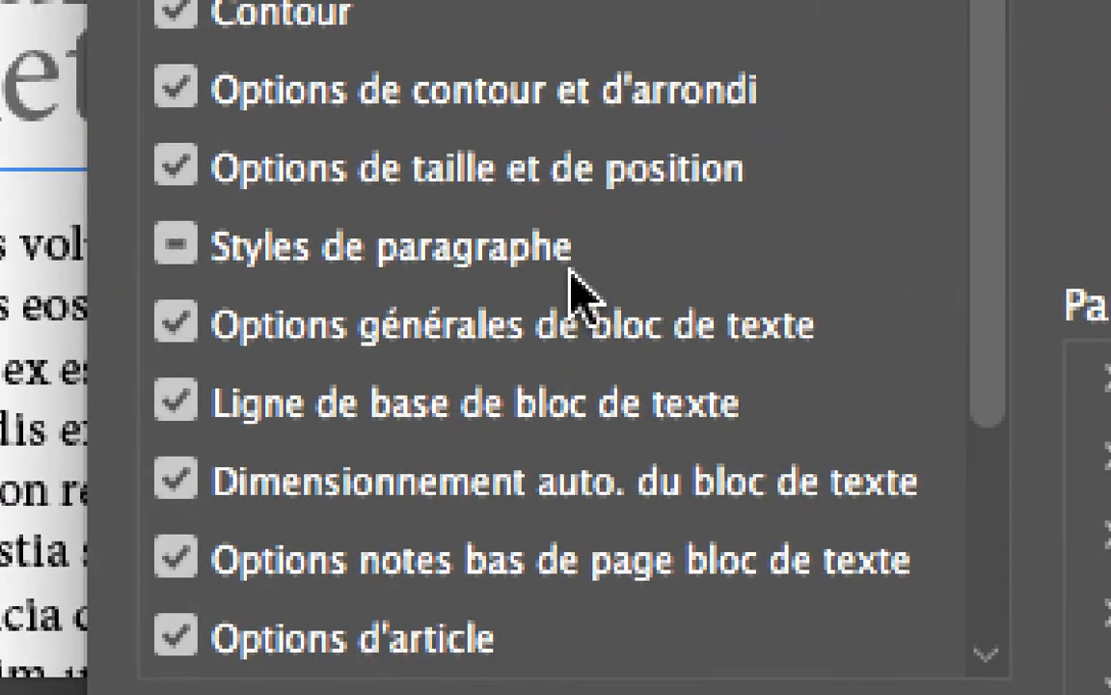
click(571, 274)
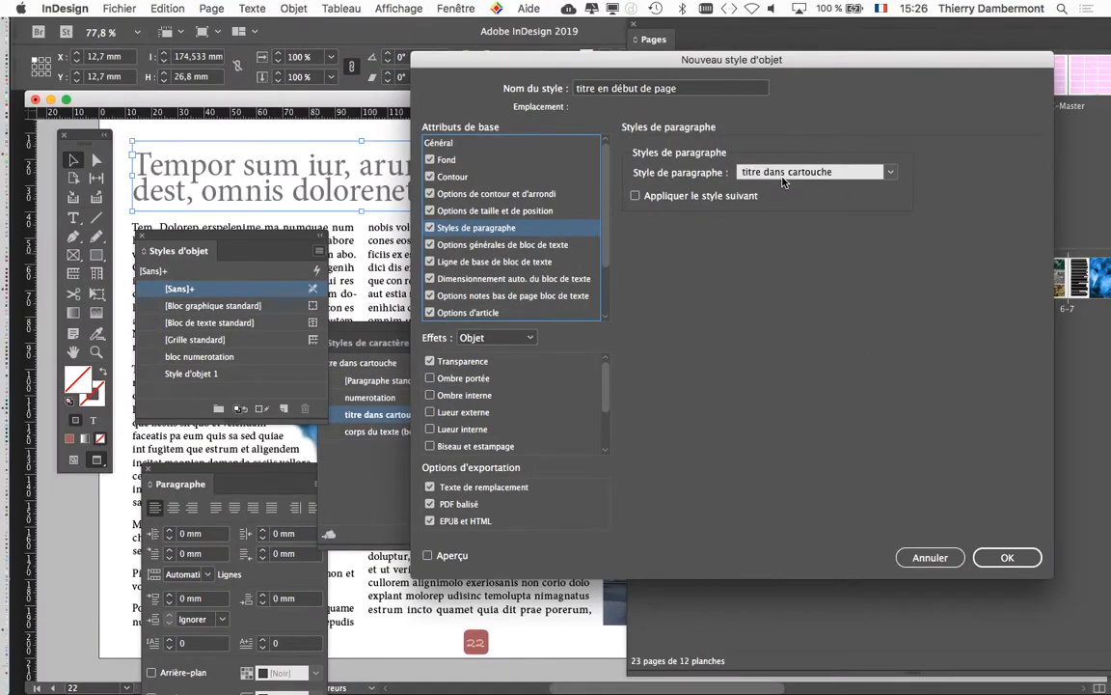
click(1008, 559)
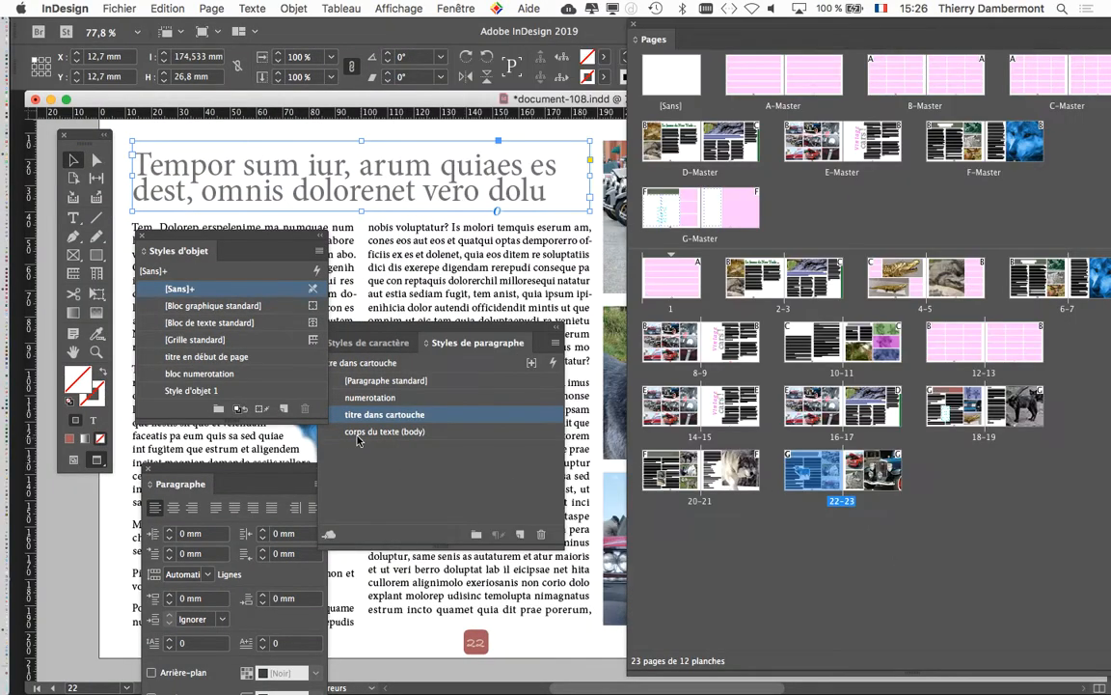
Step: Apply the object style "titre en début de page" to the title frame on page 22
drag(323, 415, 318, 449)
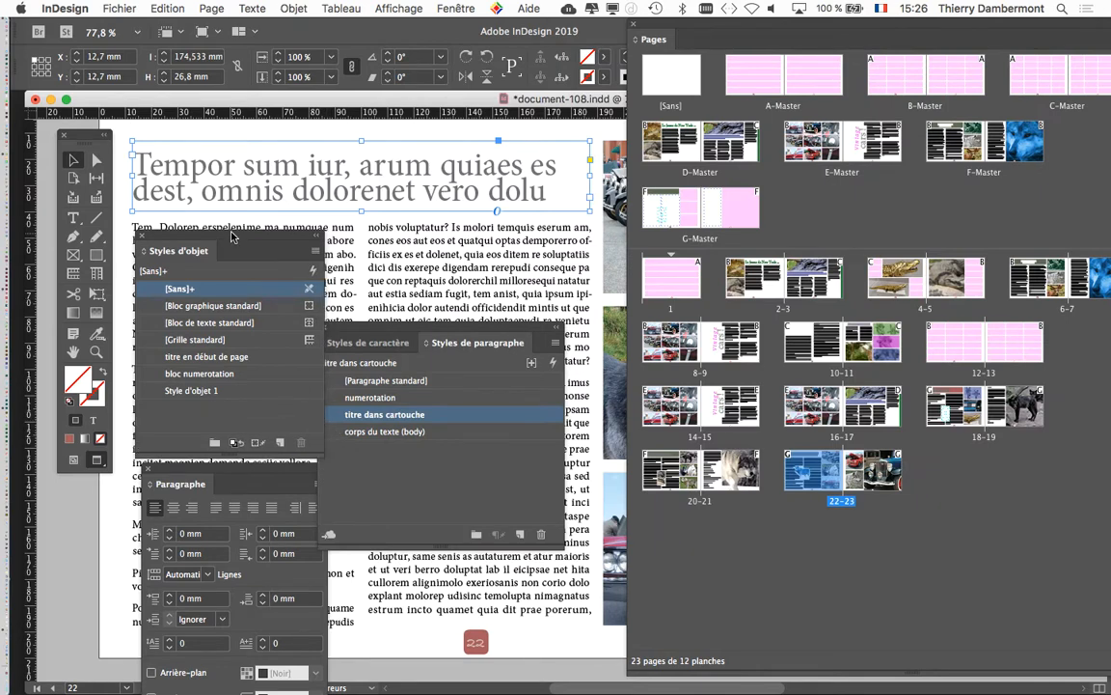
drag(232, 237, 489, 239)
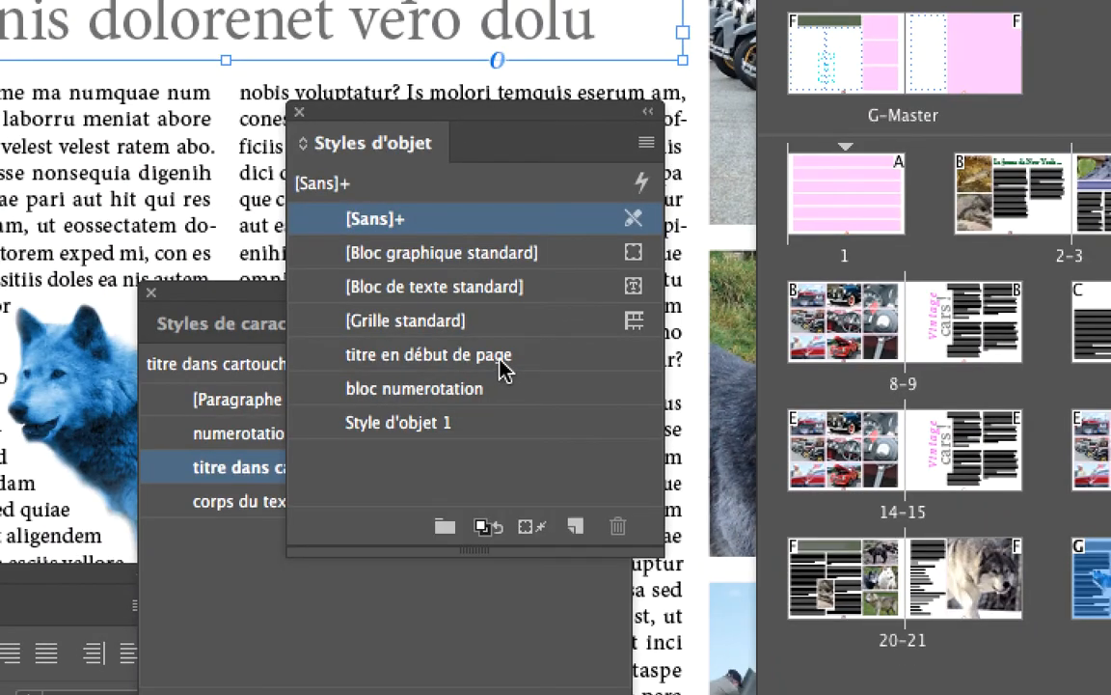
click(501, 367)
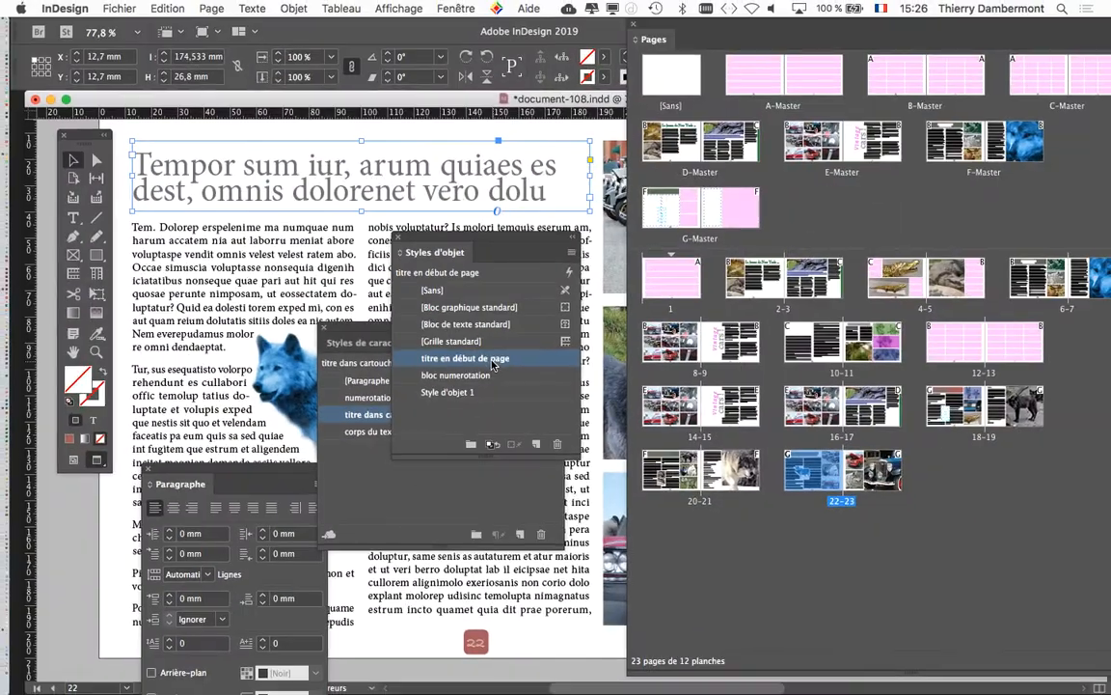
Step: Apply the object style "titre en début de page" to the title frame on page 6, clearing its overrides
drag(471, 241, 216, 248)
double_click(1043, 289)
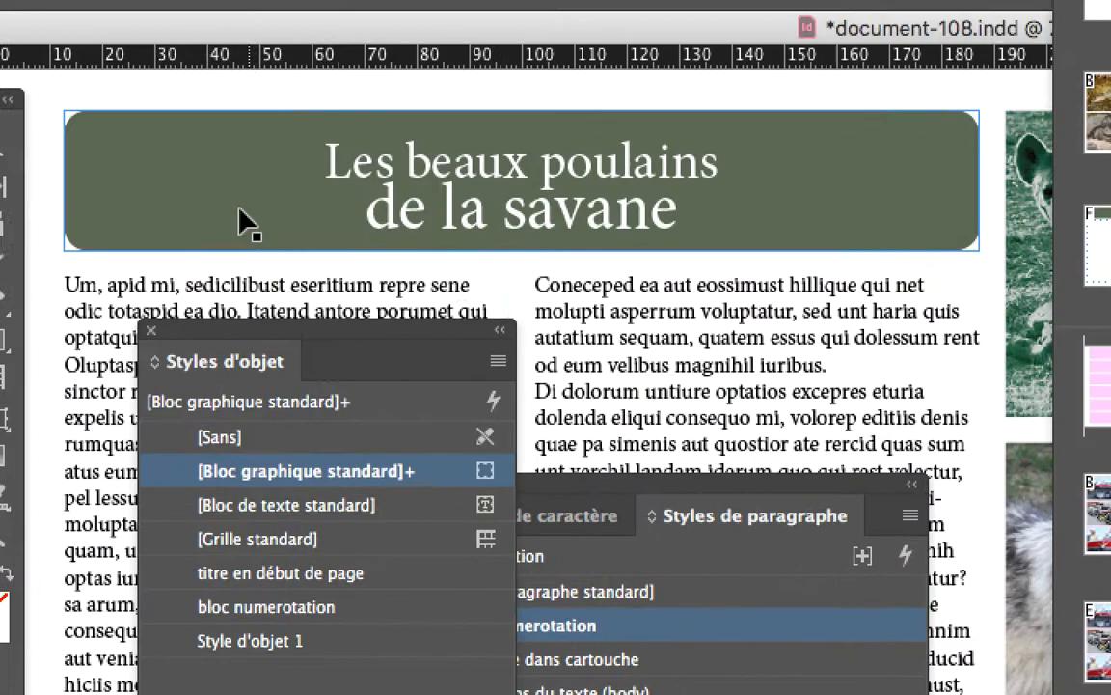
click(103, 170)
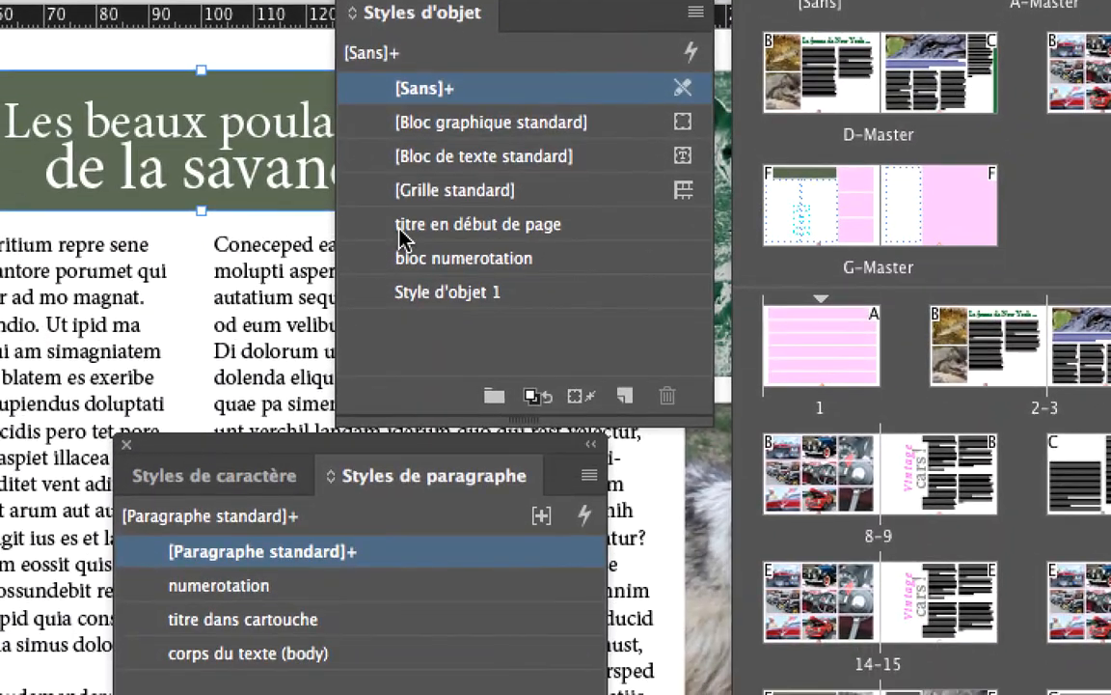
click(292, 455)
alt+click(400, 228)
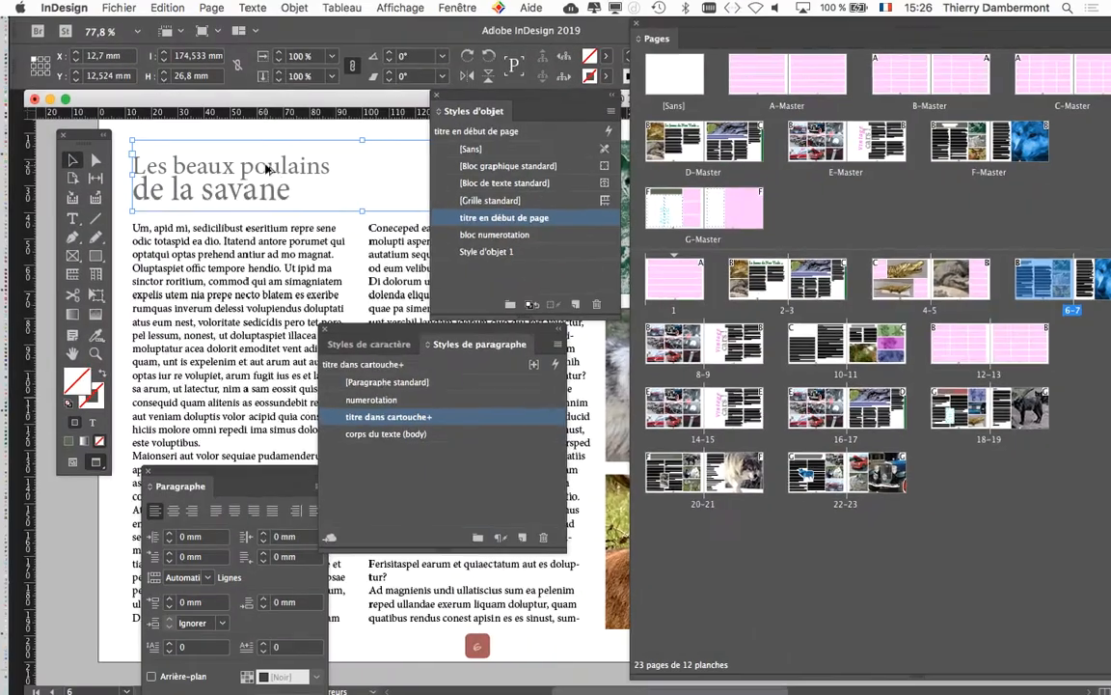
Step: Apply the object style "titre en début de page" to the "Les dauphins des îles" title frame on page 18
double_click(955, 413)
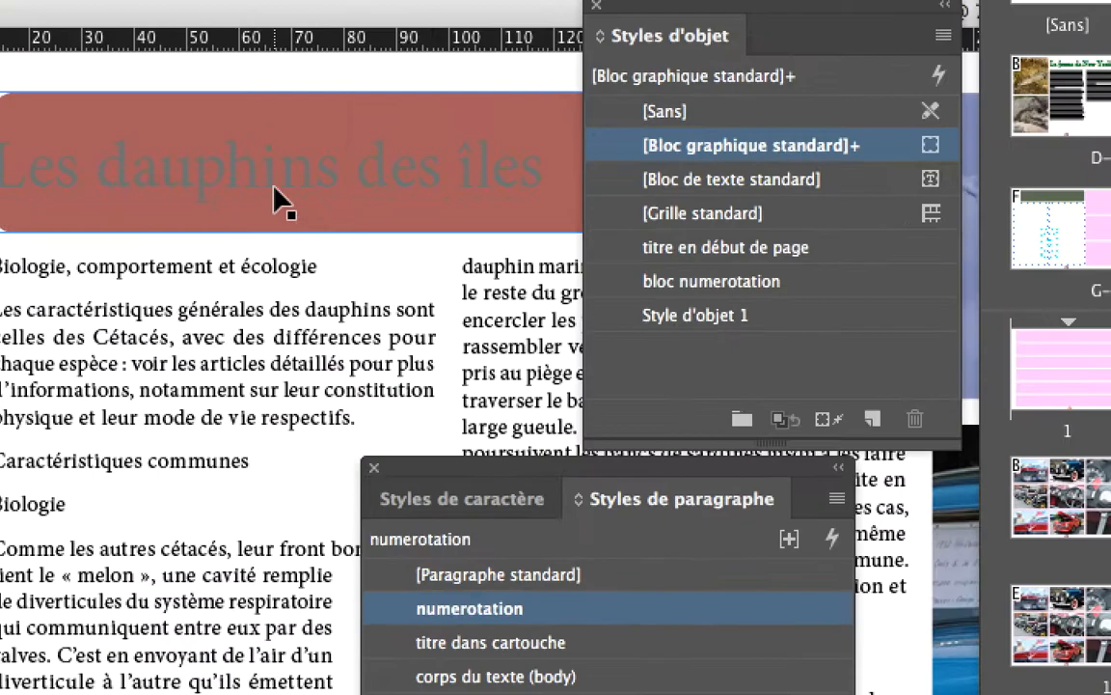
click(280, 198)
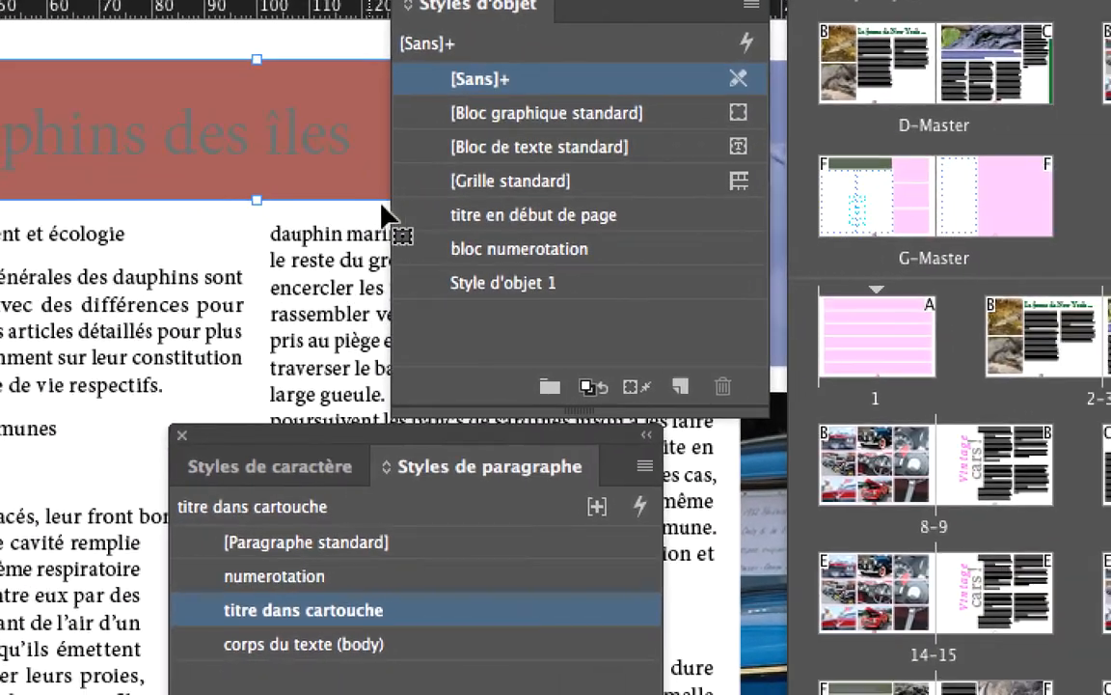
click(641, 249)
click(398, 212)
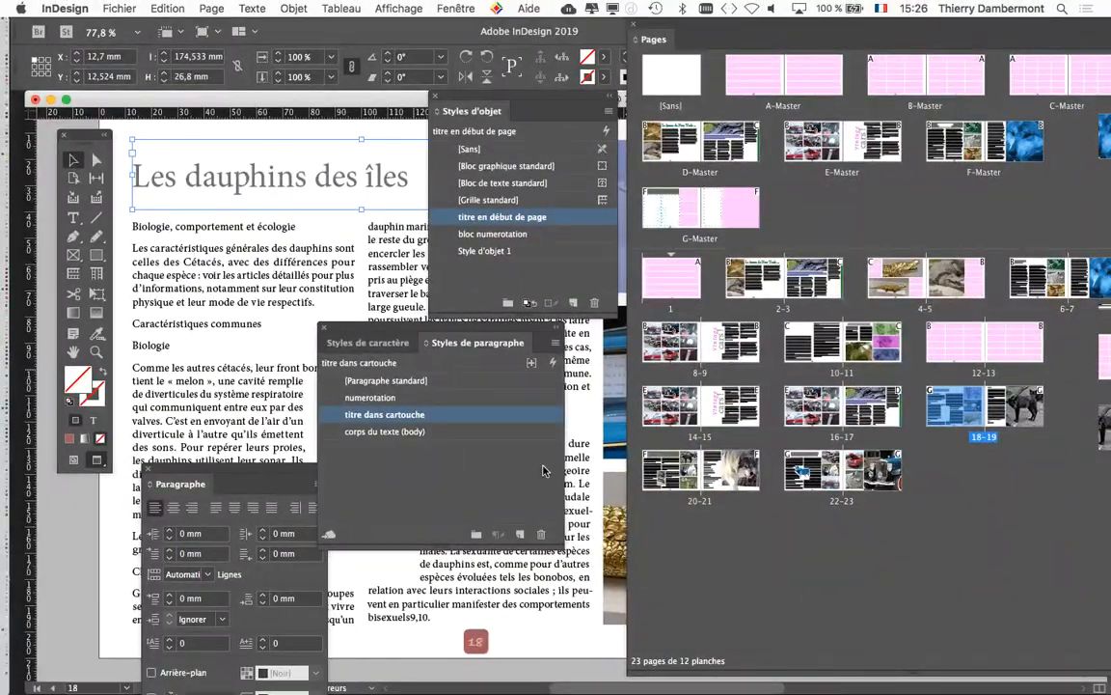
Step: Apply the object style "titre en début de page" to the "Le loup dans les Ardennes" title frame on page 20, clearing its overrides
double_click(904, 594)
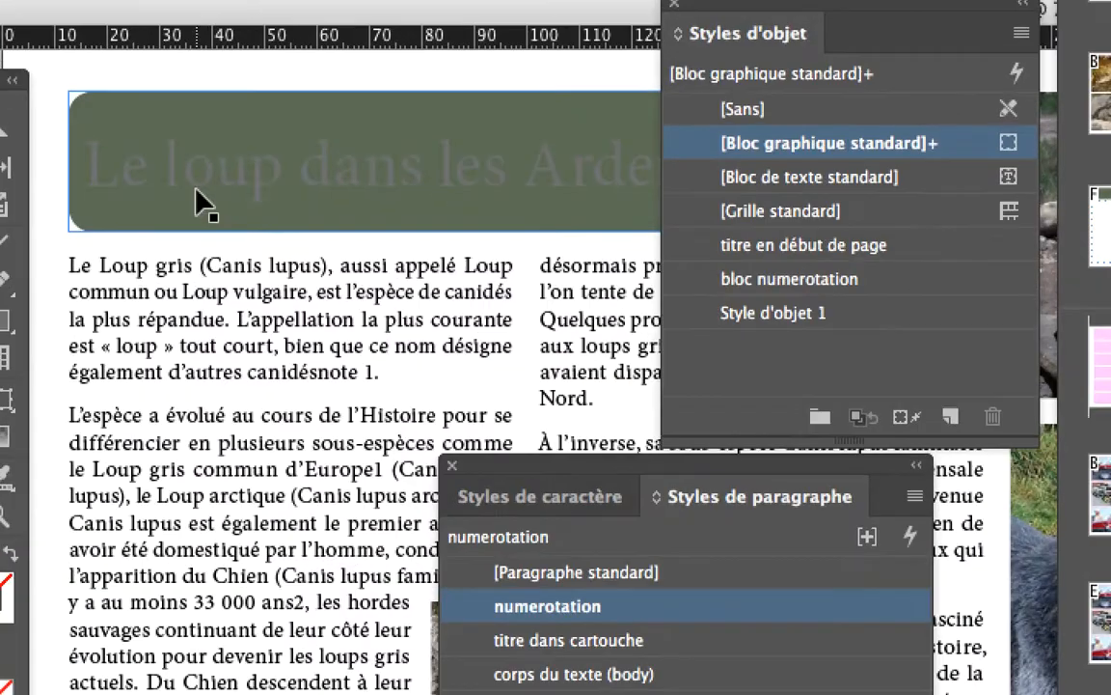
click(196, 197)
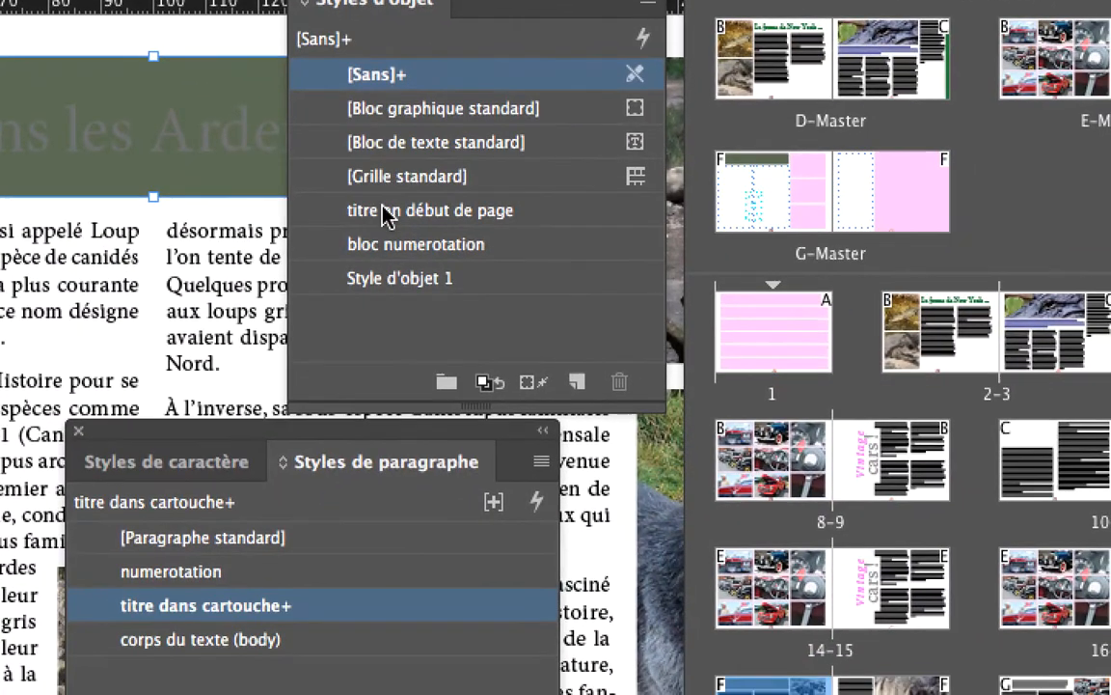
click(382, 210)
alt+click(378, 212)
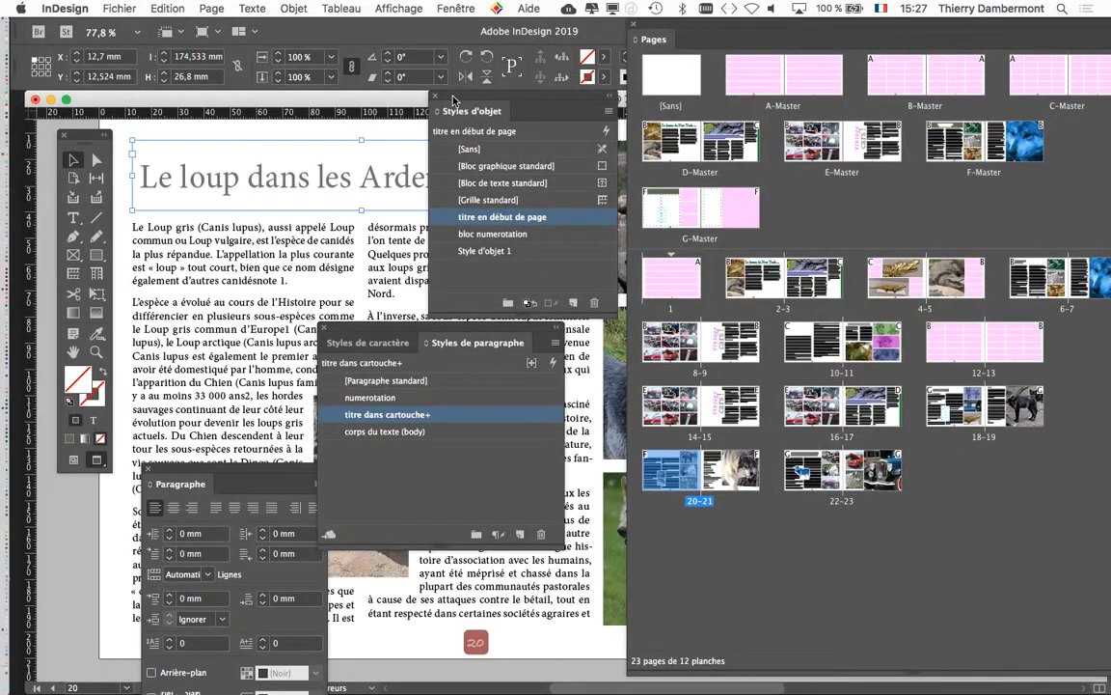
Step: Select the title frame on page 22 and uncover the object styles list to check its assigned style
drag(453, 100, 472, 269)
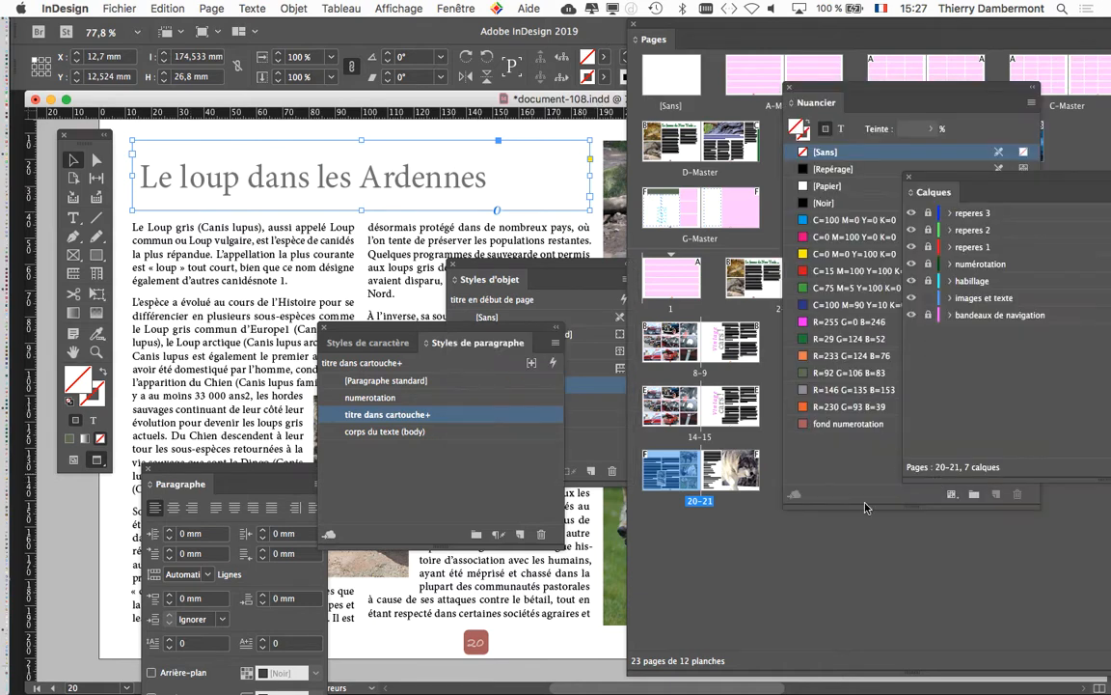
click(865, 508)
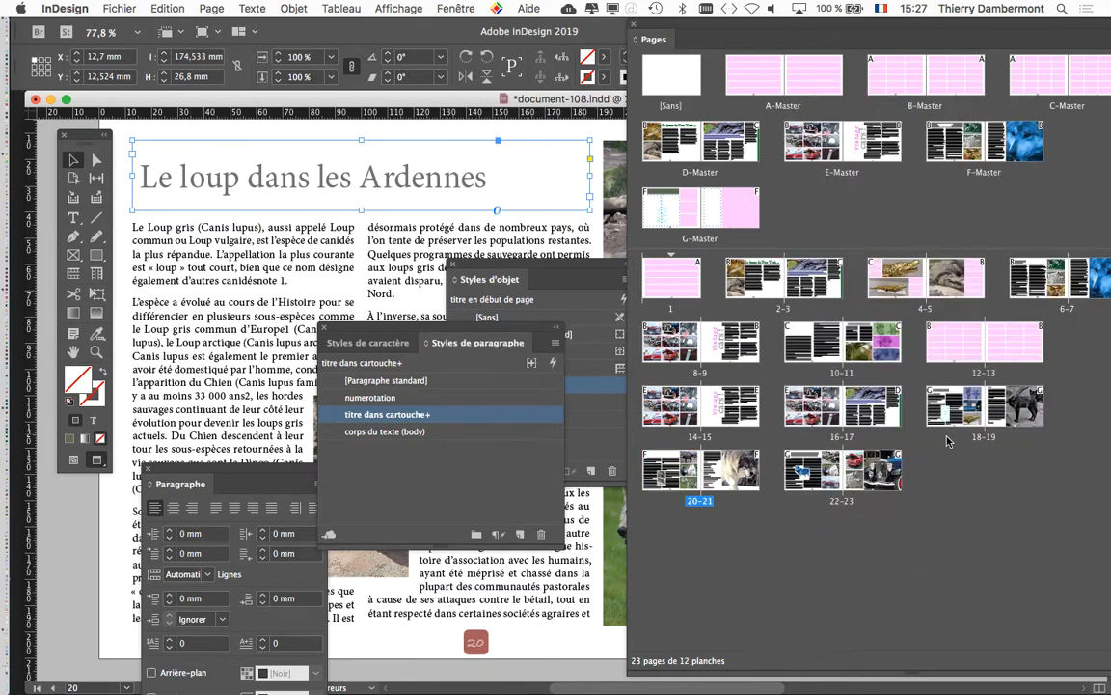
double_click(832, 474)
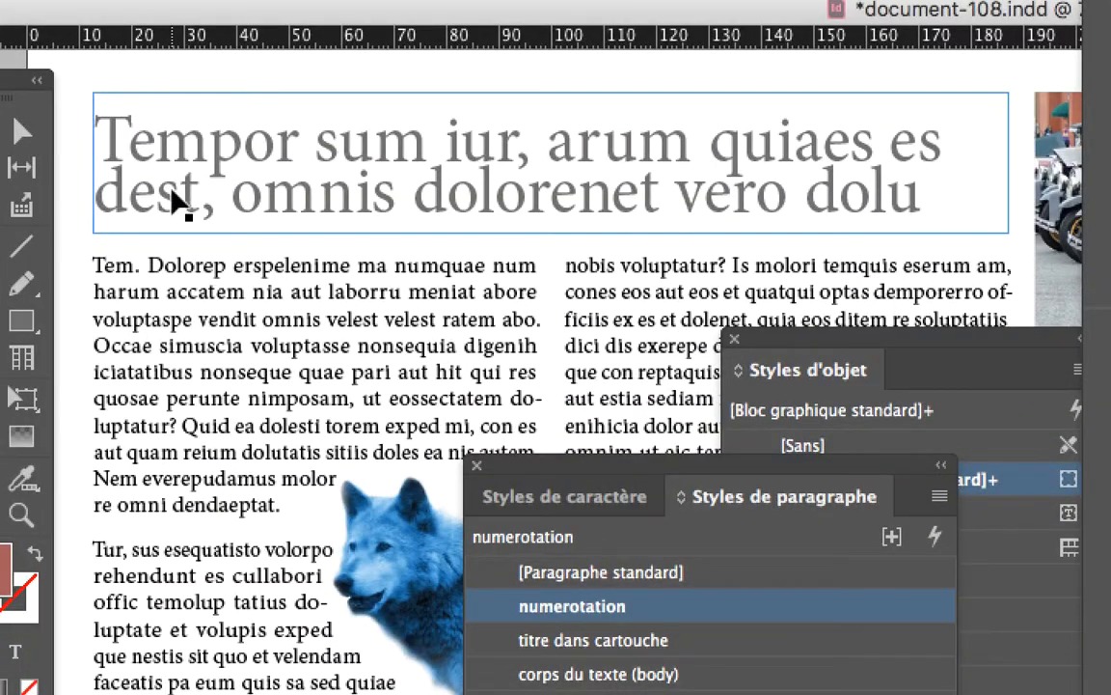
click(173, 194)
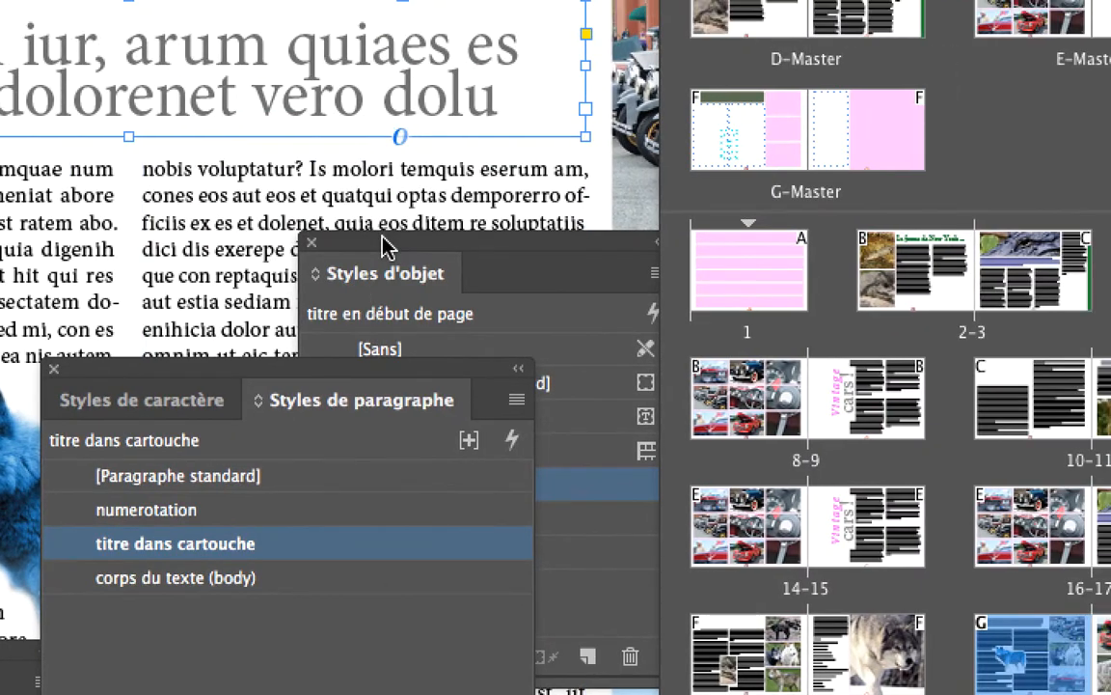
drag(382, 238, 348, 128)
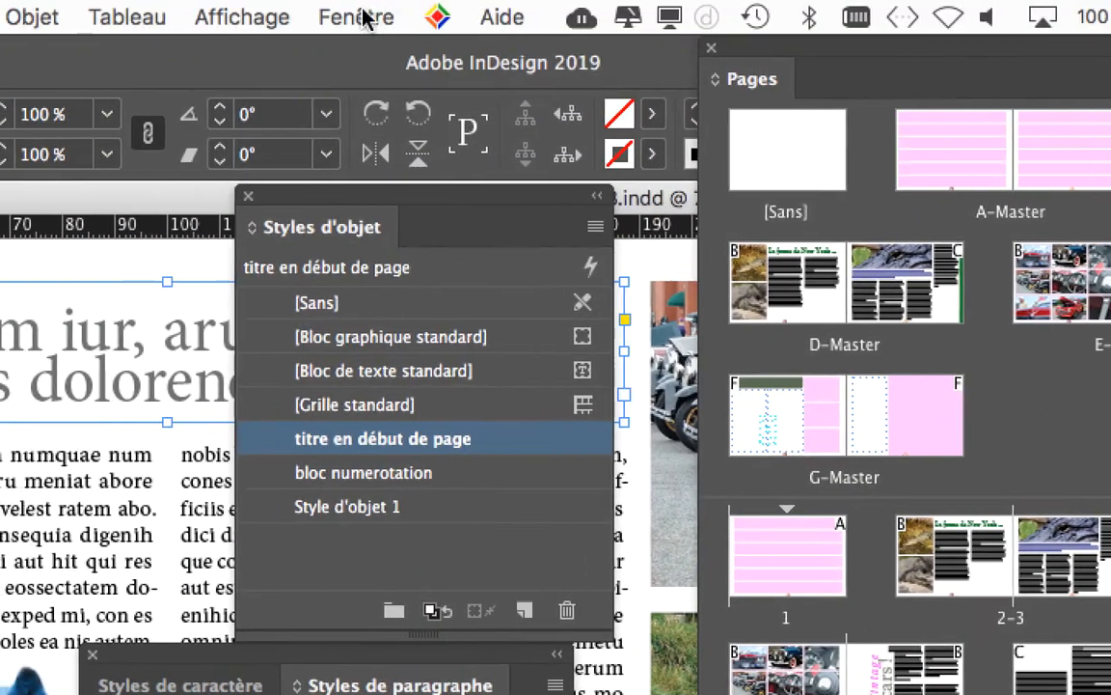
click(365, 17)
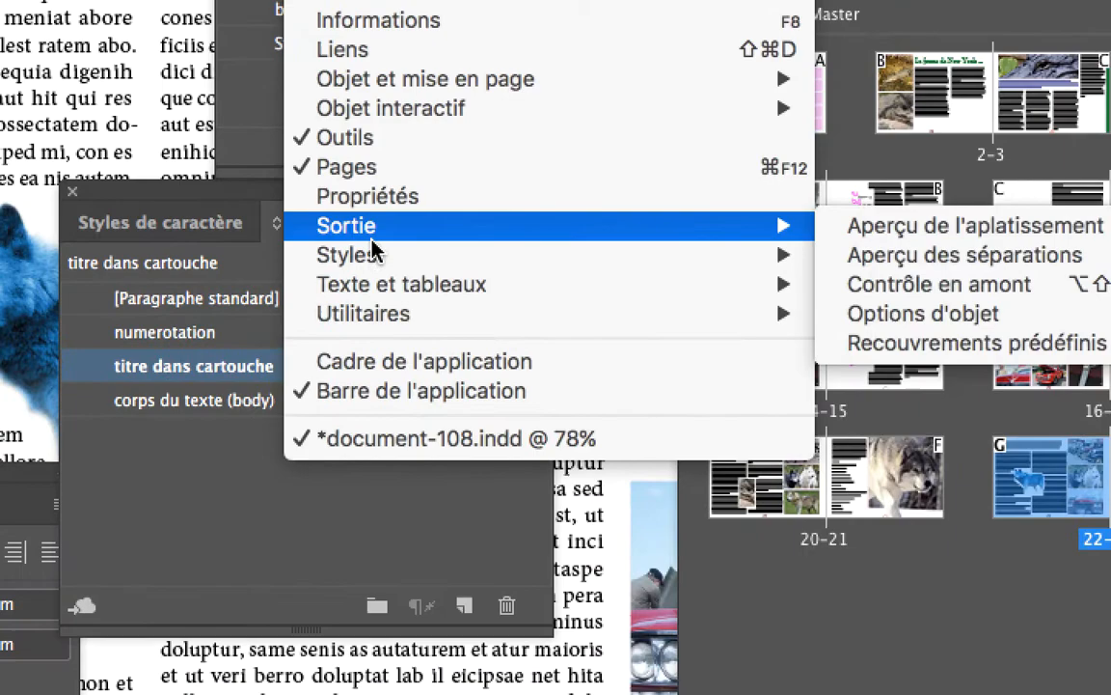
mouse_move(552, 313)
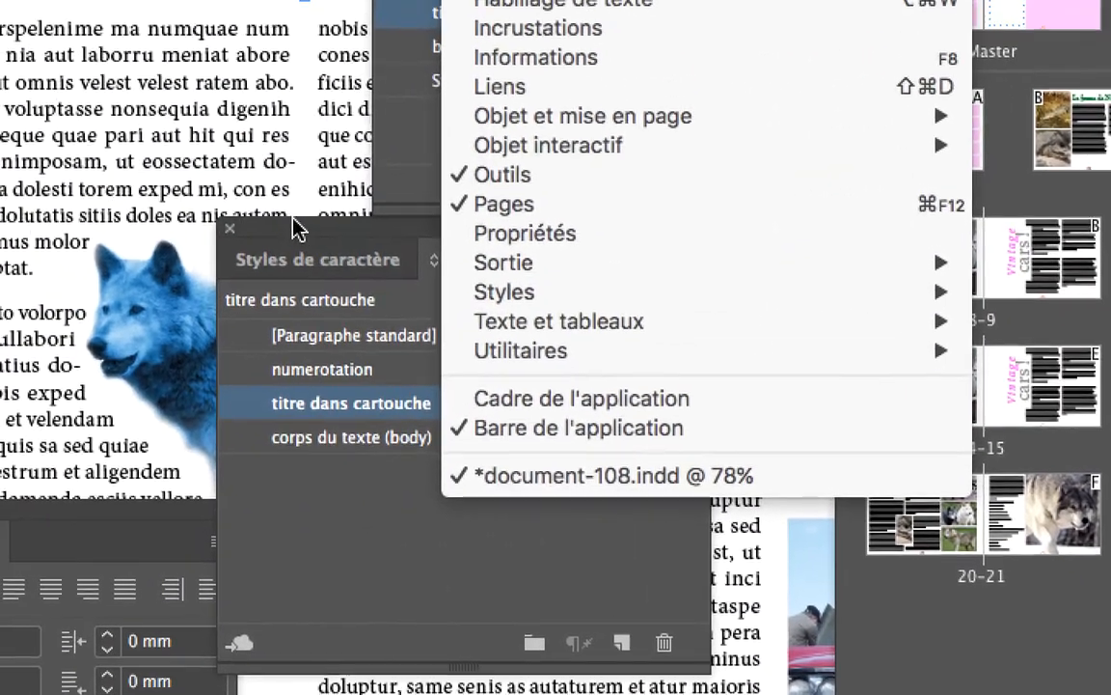
click(293, 229)
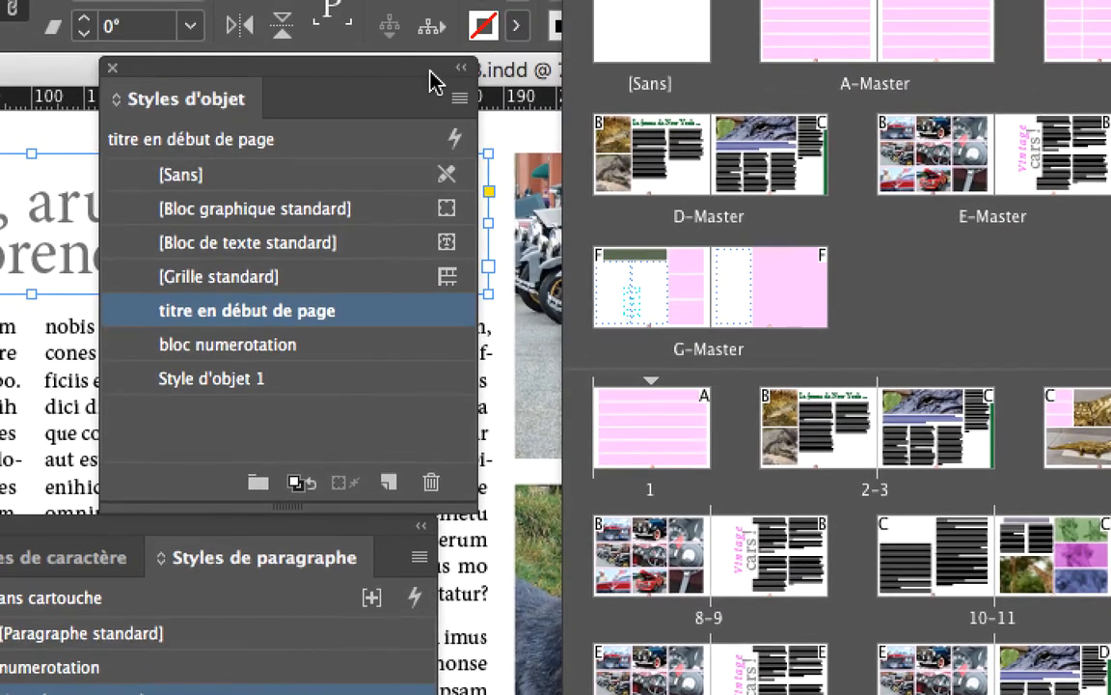
Step: Try creating a new object style from the page 22 title frame that includes the paragraph style "titre dans cartouche"
drag(429, 53, 421, 254)
click(441, 151)
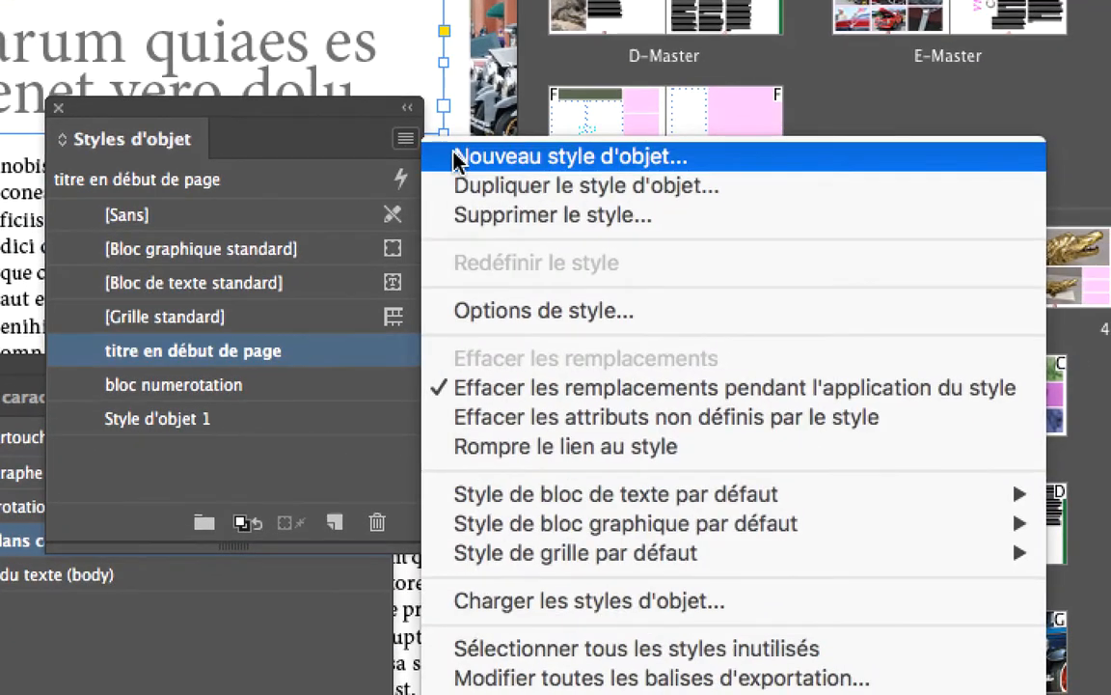
click(459, 157)
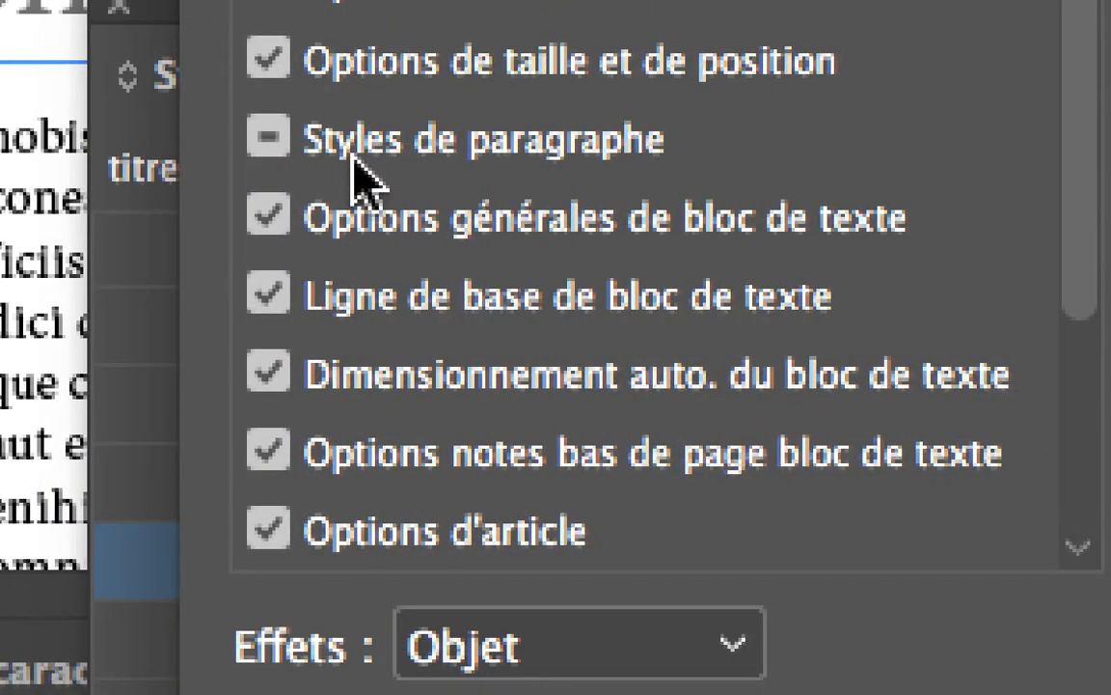
click(354, 162)
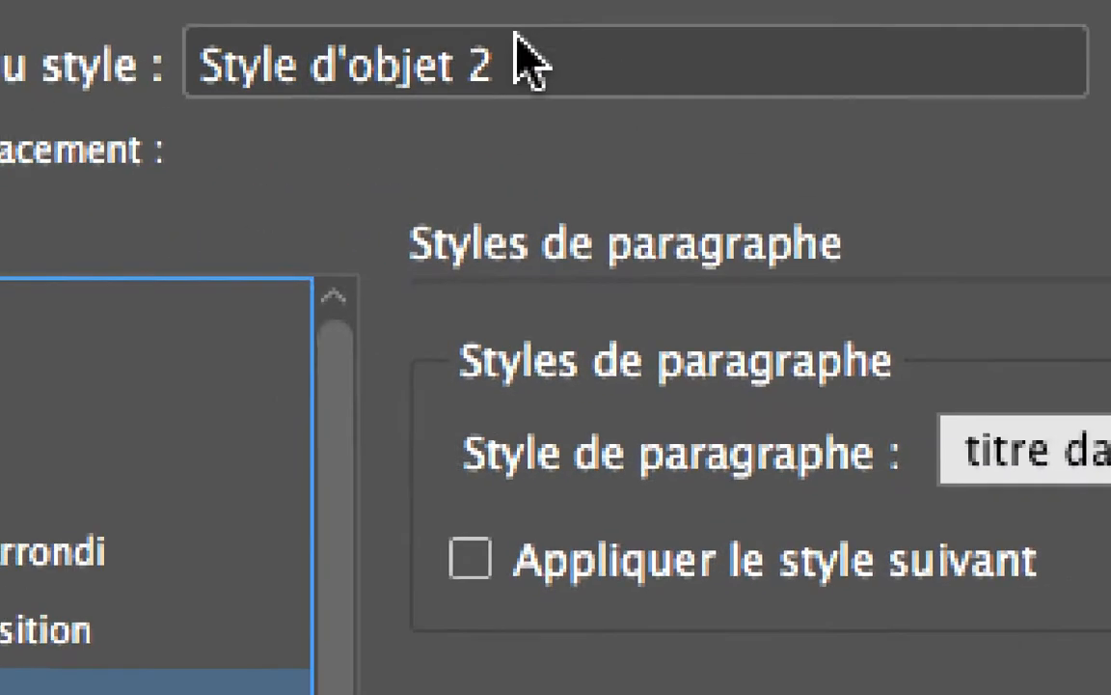
click(178, 39)
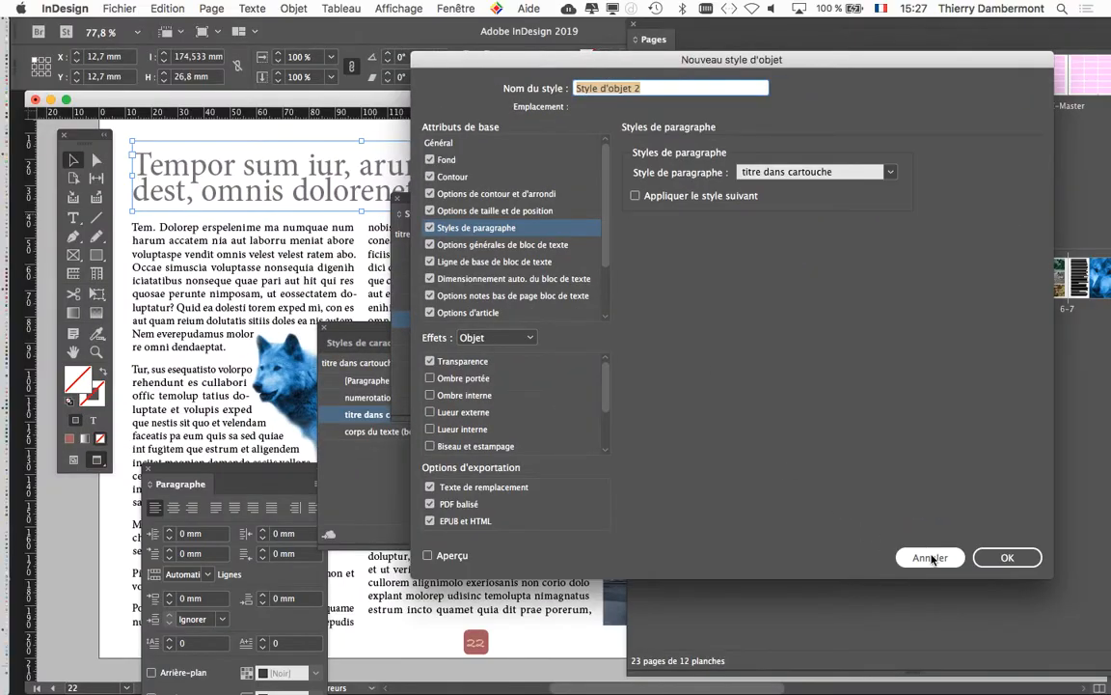
click(930, 557)
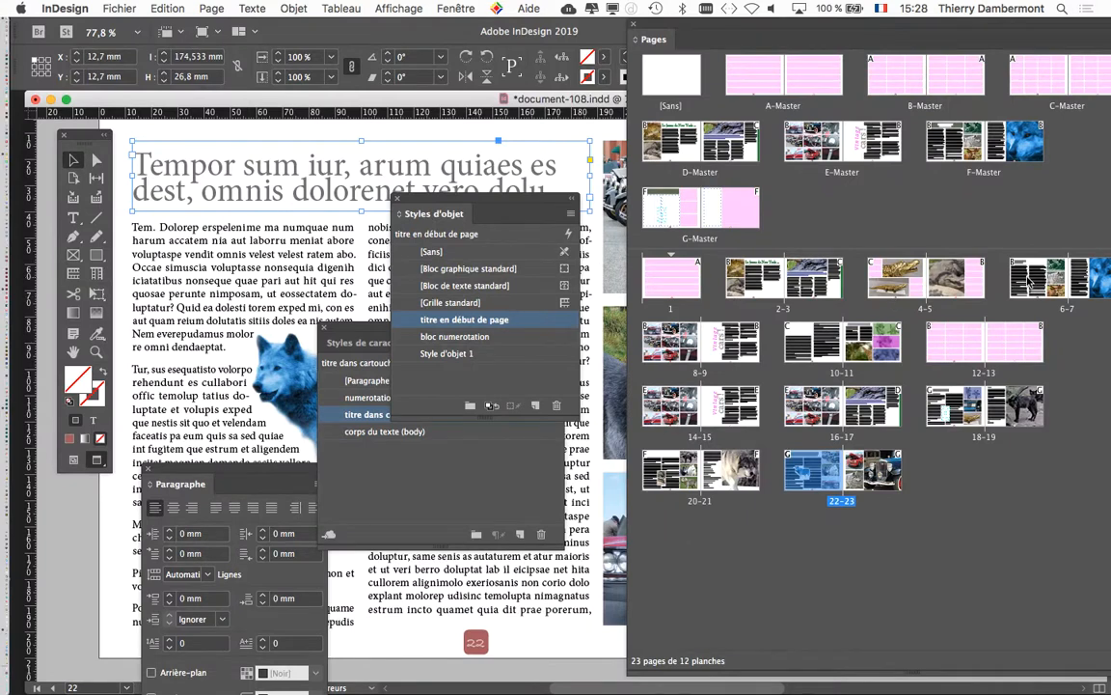
Step: Select the "Les beaux poulains de la savane" title frame on page 6 and uncover the paragraph styles to compare with its object style
double_click(1029, 280)
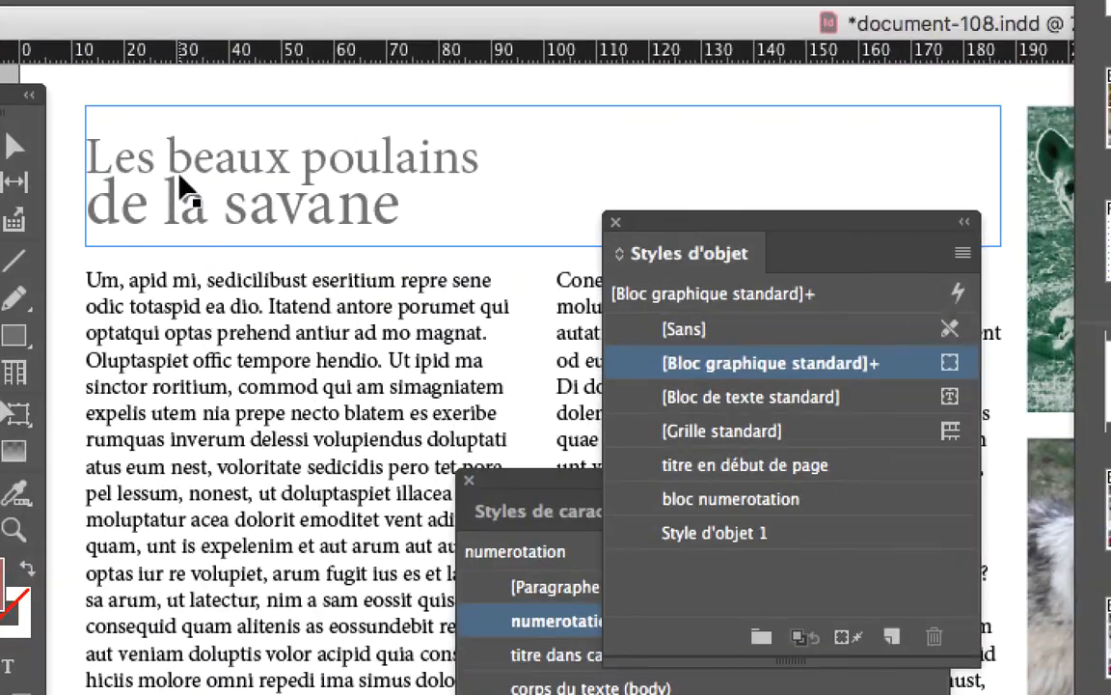
click(184, 186)
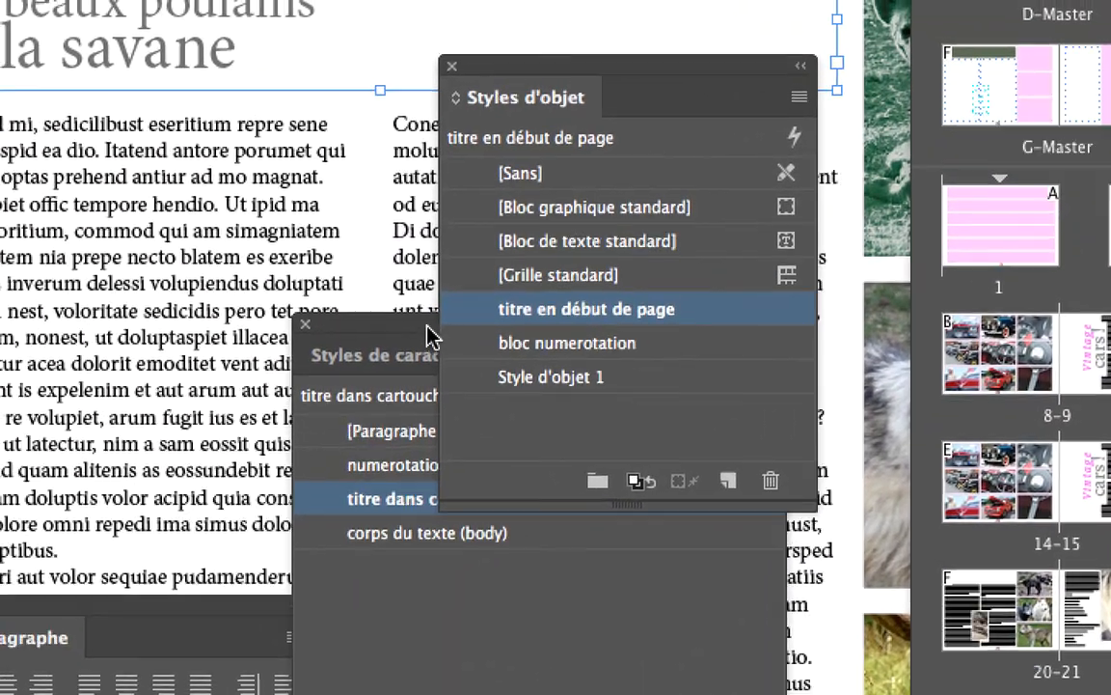
drag(426, 319, 294, 310)
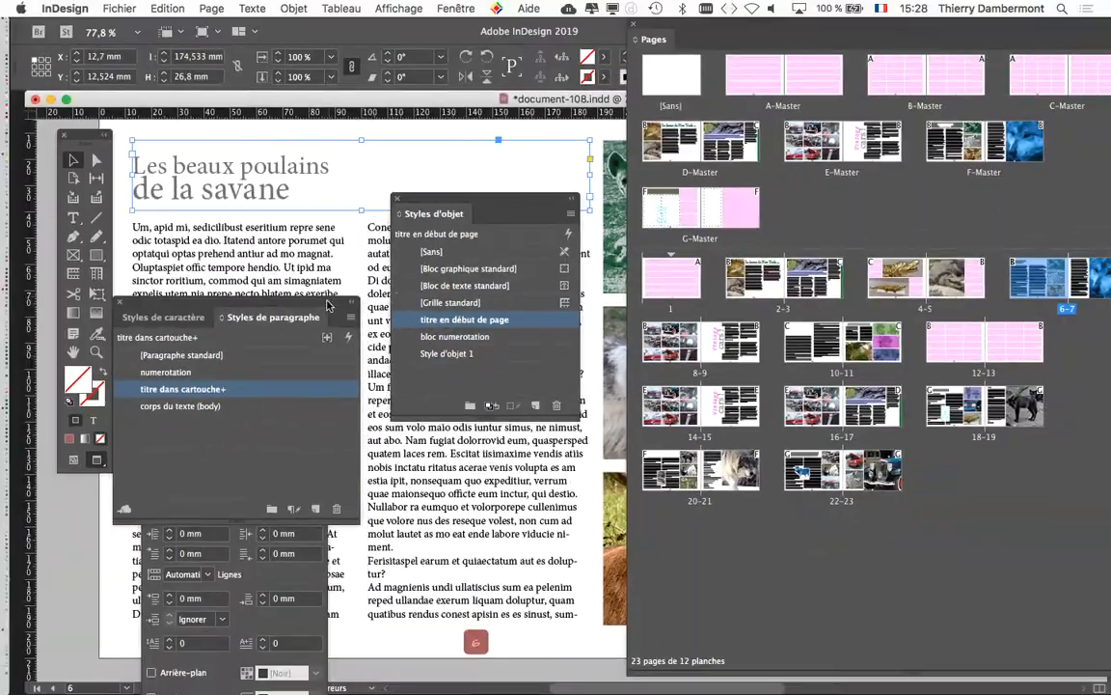
drag(328, 305, 574, 442)
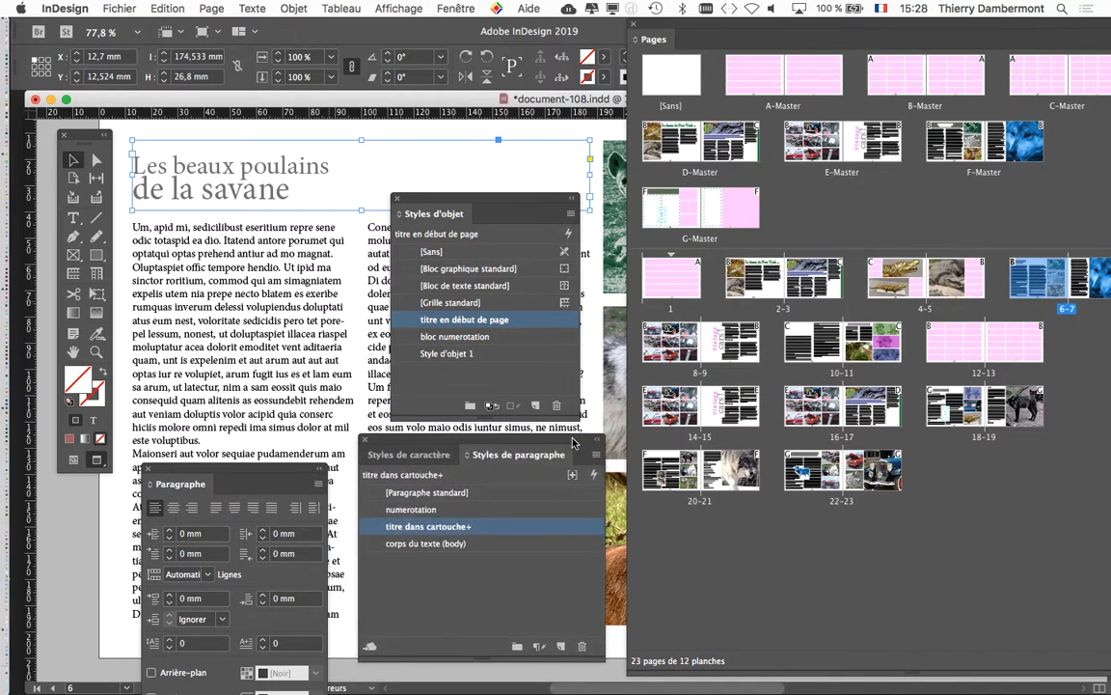